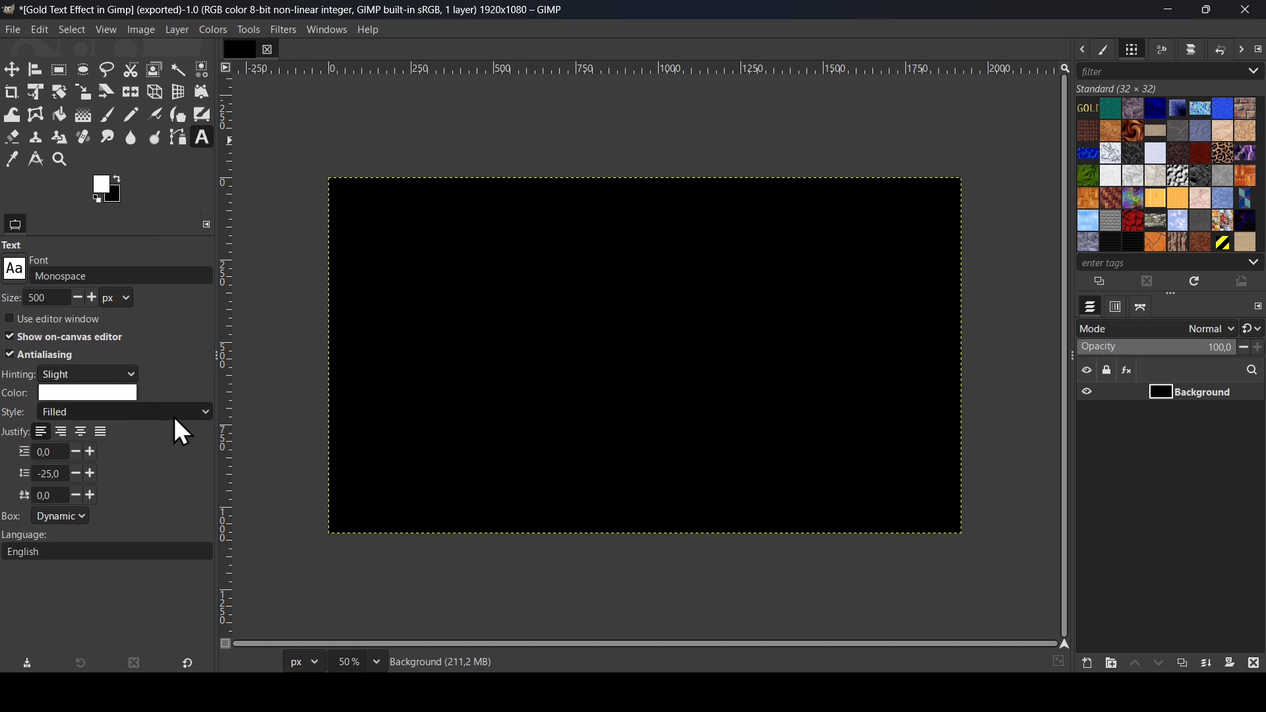
Step: Add the text GOLD in white 500 px Monospace and centre it horizontally and vertically on the image
{"action": "left_click", "coordinate": [468, 338]}
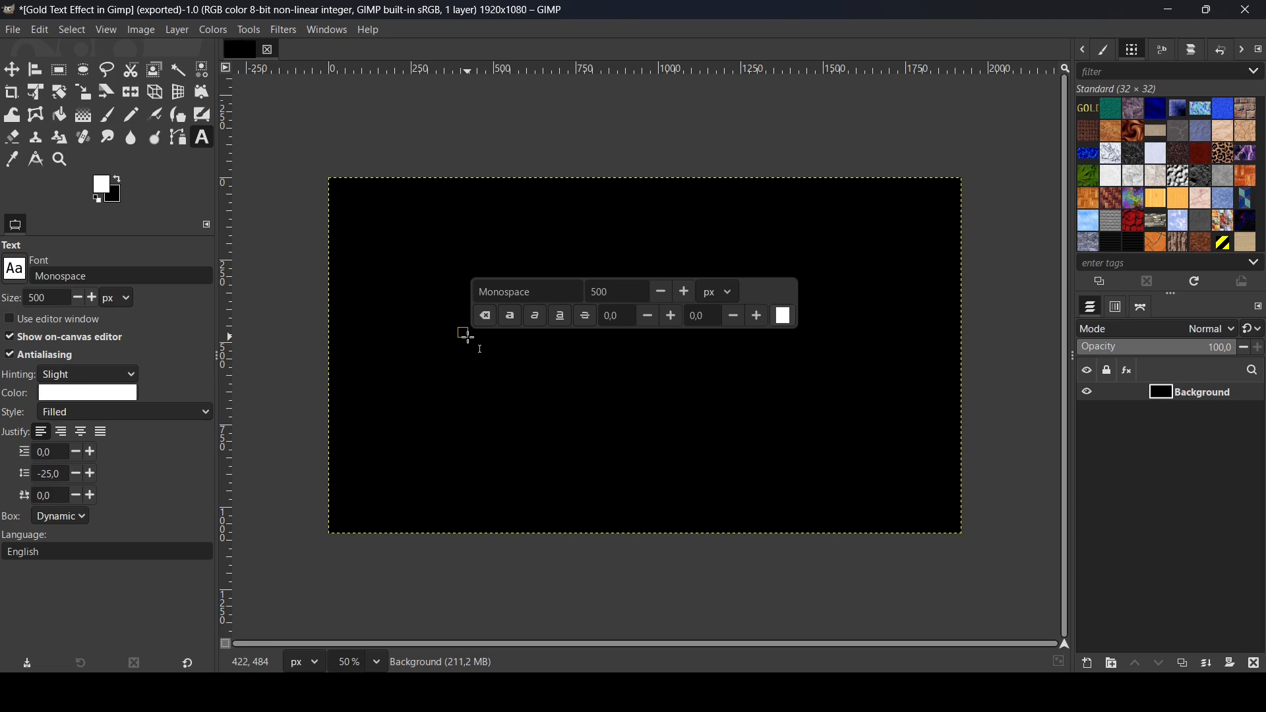
{"action": "type", "text": "GOLD"}
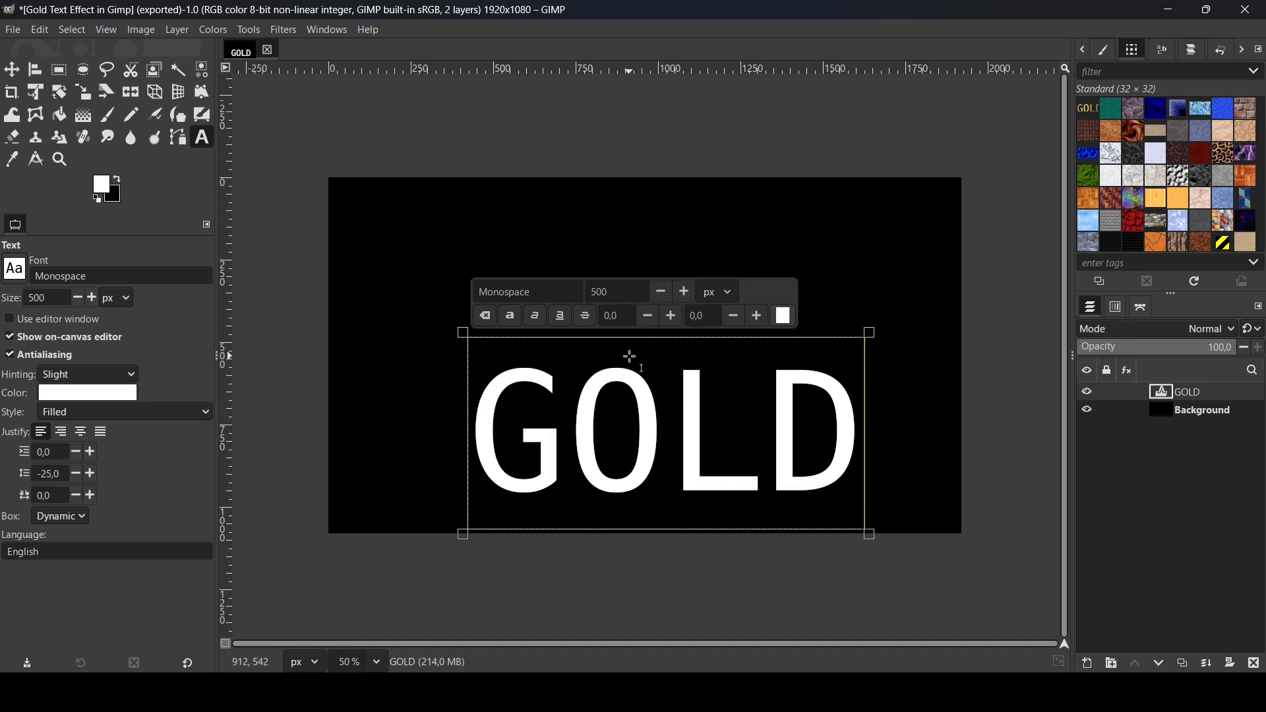
{"action": "left_click", "coordinate": [31, 73]}
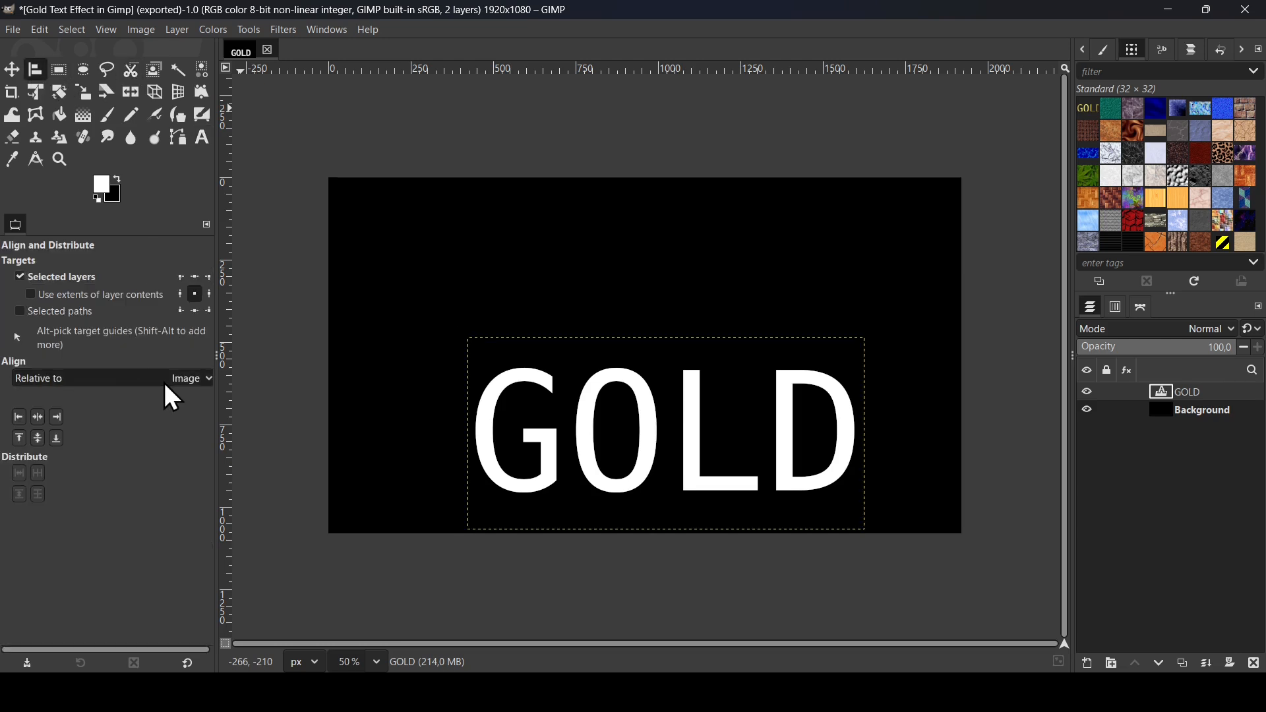
{"action": "left_click", "coordinate": [38, 417]}
{"action": "left_click", "coordinate": [36, 437]}
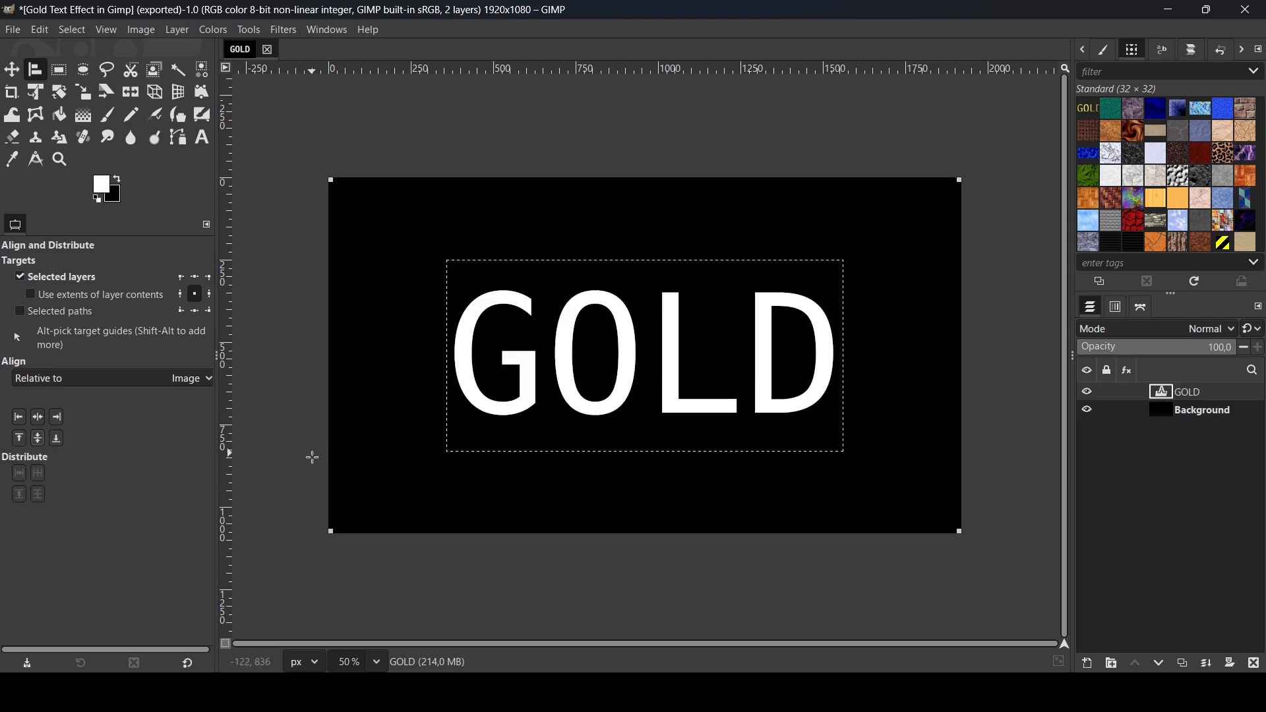
Step: Add a new 1920 × 1080 px transparent layer above the text and activate the Gradient tool
{"action": "left_click", "coordinate": [1089, 664]}
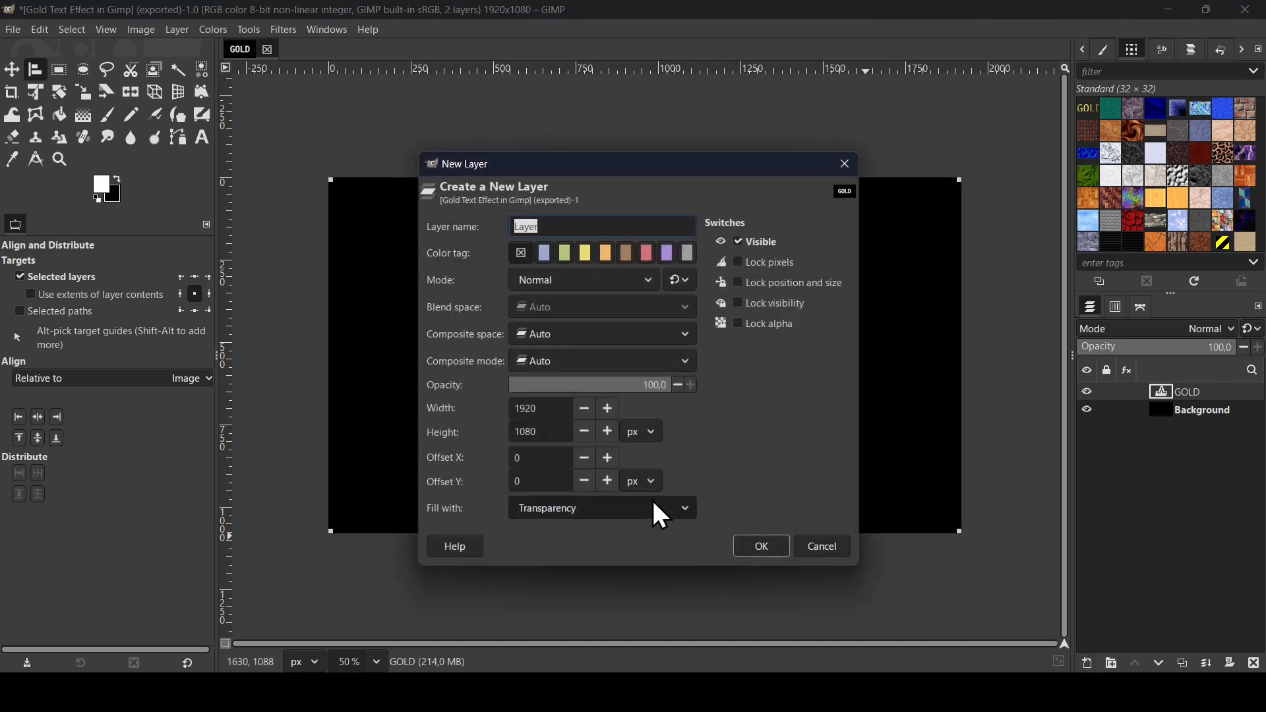
{"action": "left_click", "coordinate": [765, 546]}
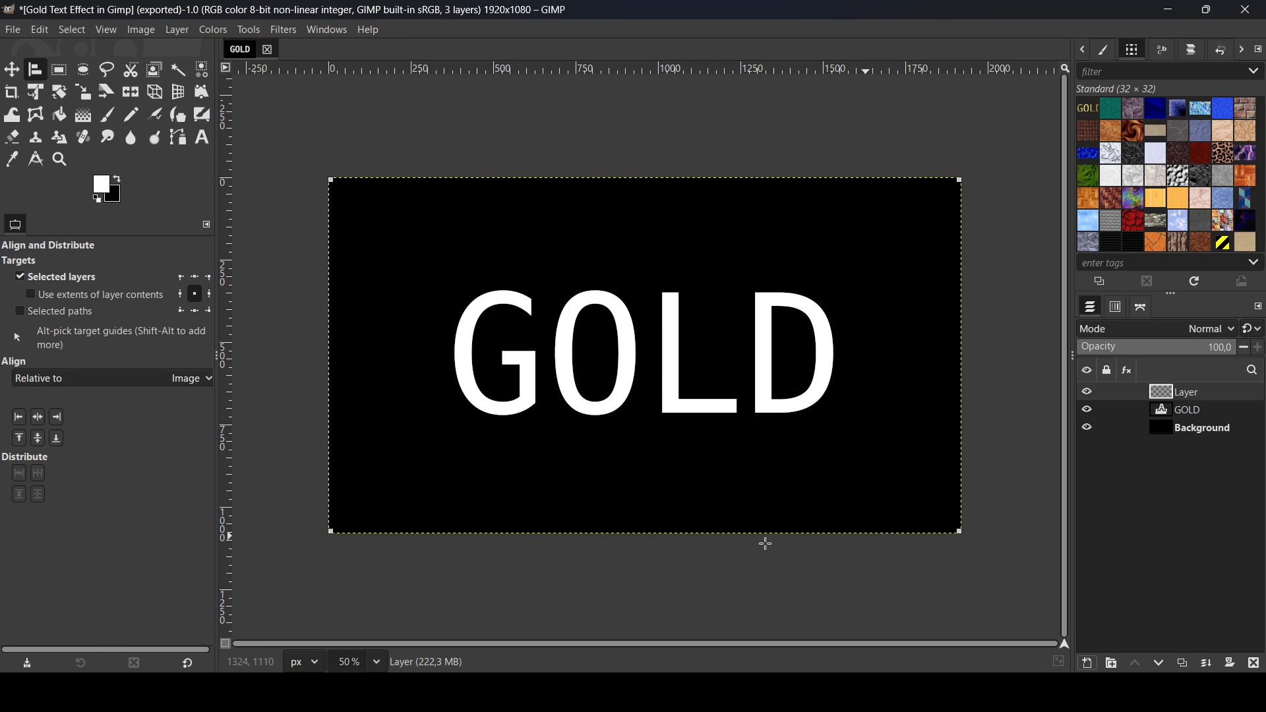
{"action": "left_click", "coordinate": [84, 116]}
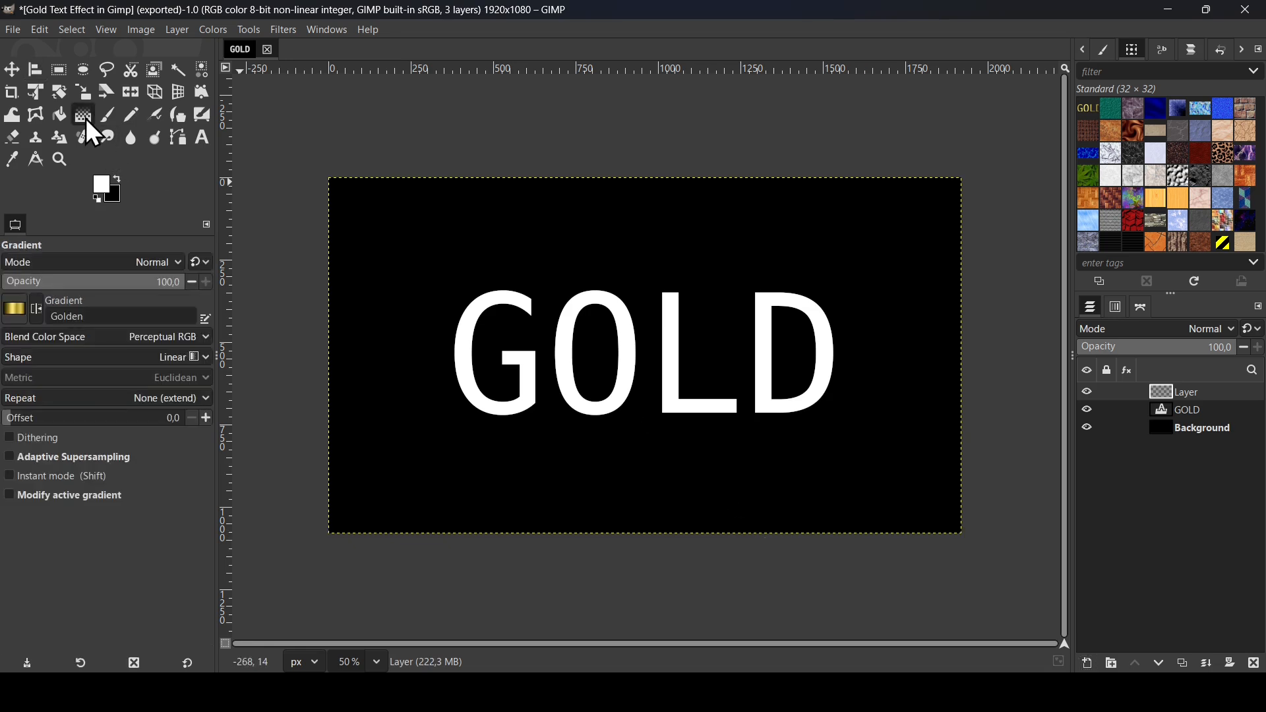
Step: Set the active gradient to FG to BG (RGB)
{"action": "left_click", "coordinate": [17, 318]}
{"action": "left_click_drag", "start_coordinate": [148, 461], "coordinate": [148, 339]}
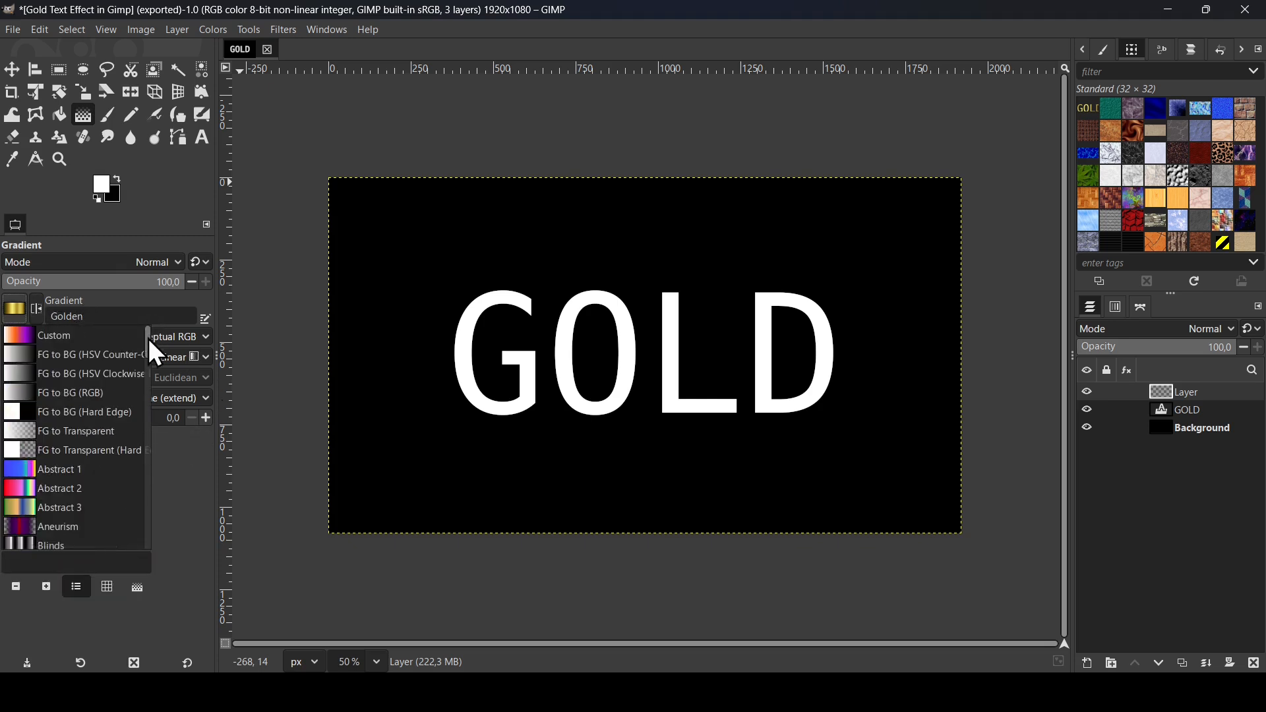
{"action": "left_click", "coordinate": [84, 388]}
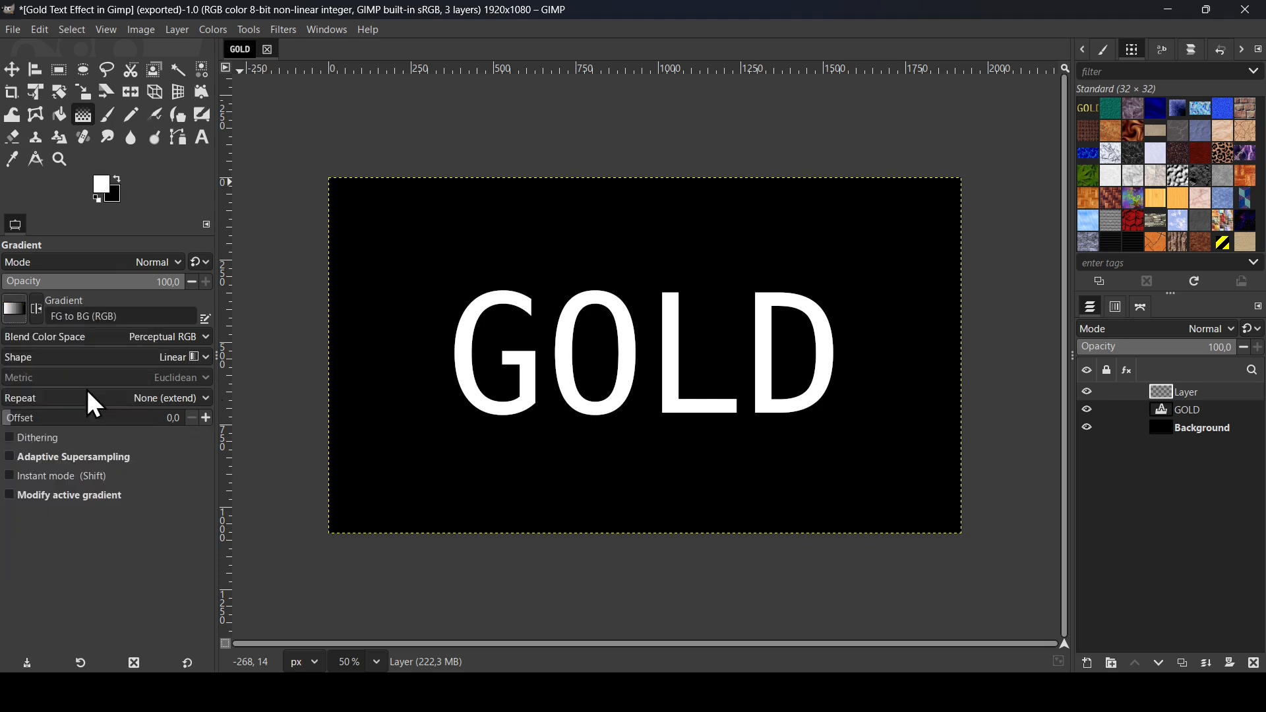
Step: Fill the new layer with the linear Golden gradient, running diagonally from the canvas's upper-left to its lower-right corner
{"action": "left_click", "coordinate": [12, 313]}
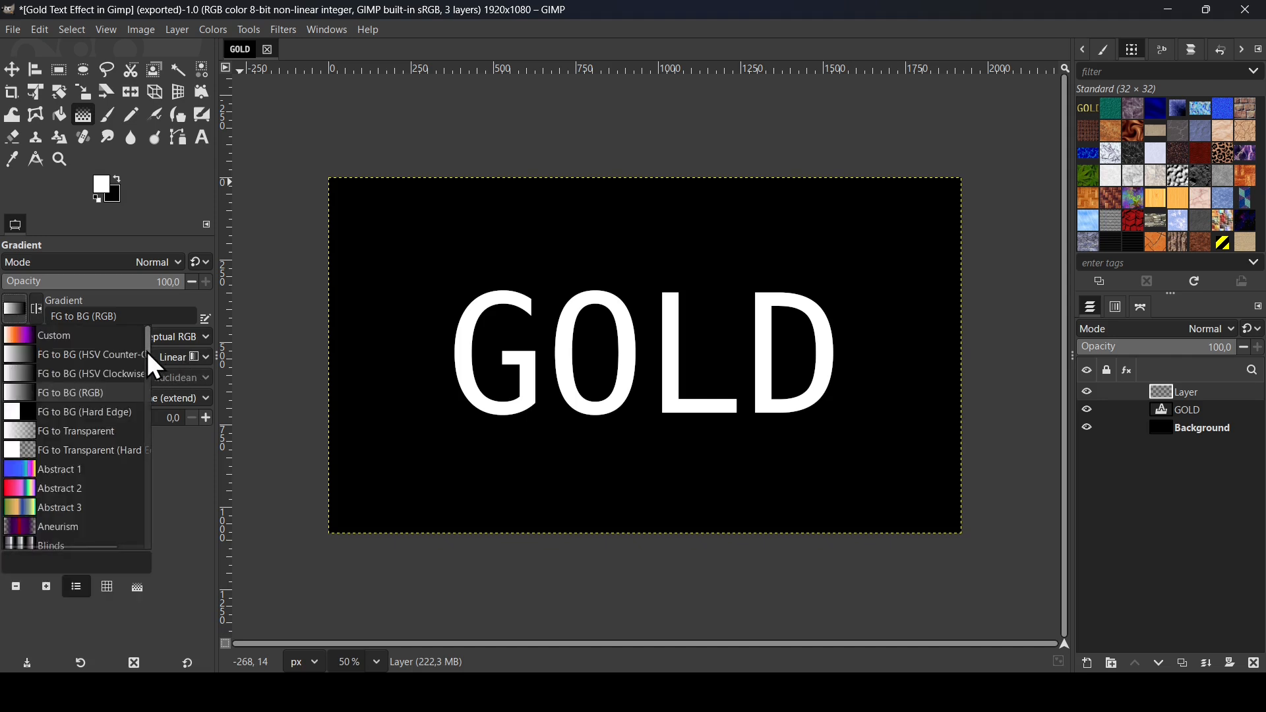
{"action": "left_click_drag", "start_coordinate": [147, 351], "coordinate": [139, 454]}
{"action": "left_click", "coordinate": [97, 448]}
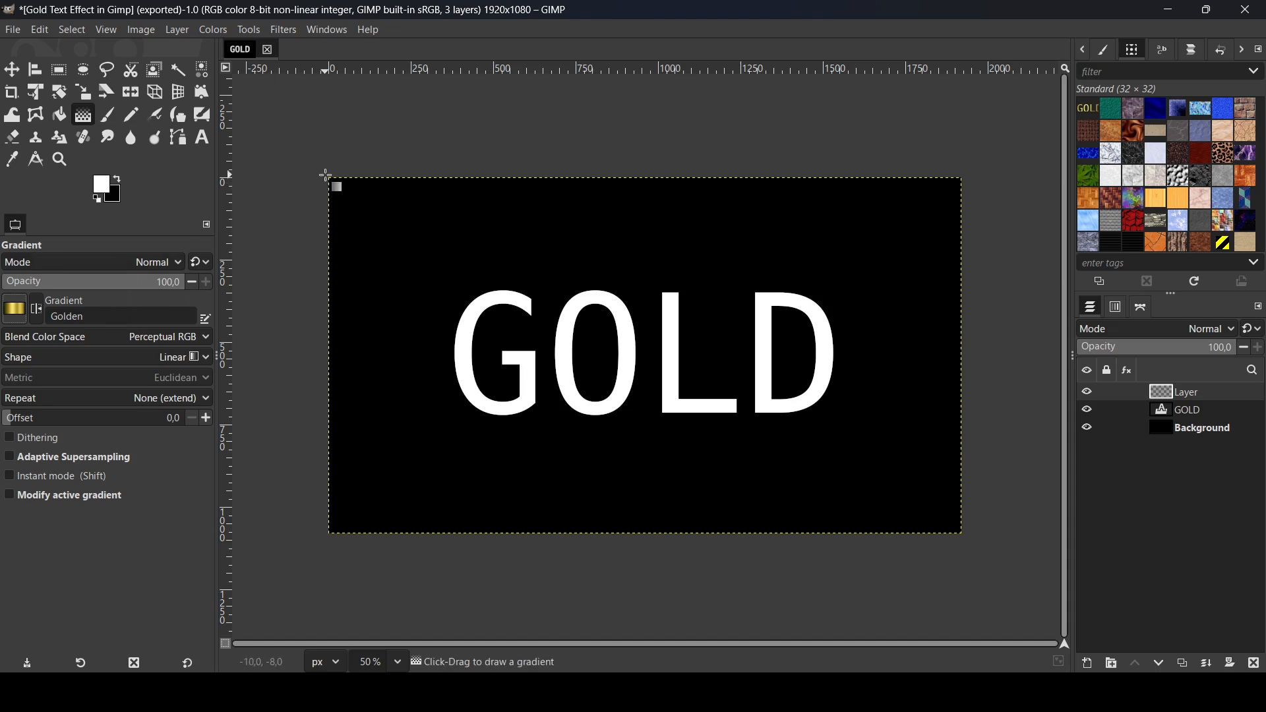
{"action": "left_click_drag", "start_coordinate": [326, 176], "coordinate": [973, 541]}
{"action": "key", "text": "Return"}
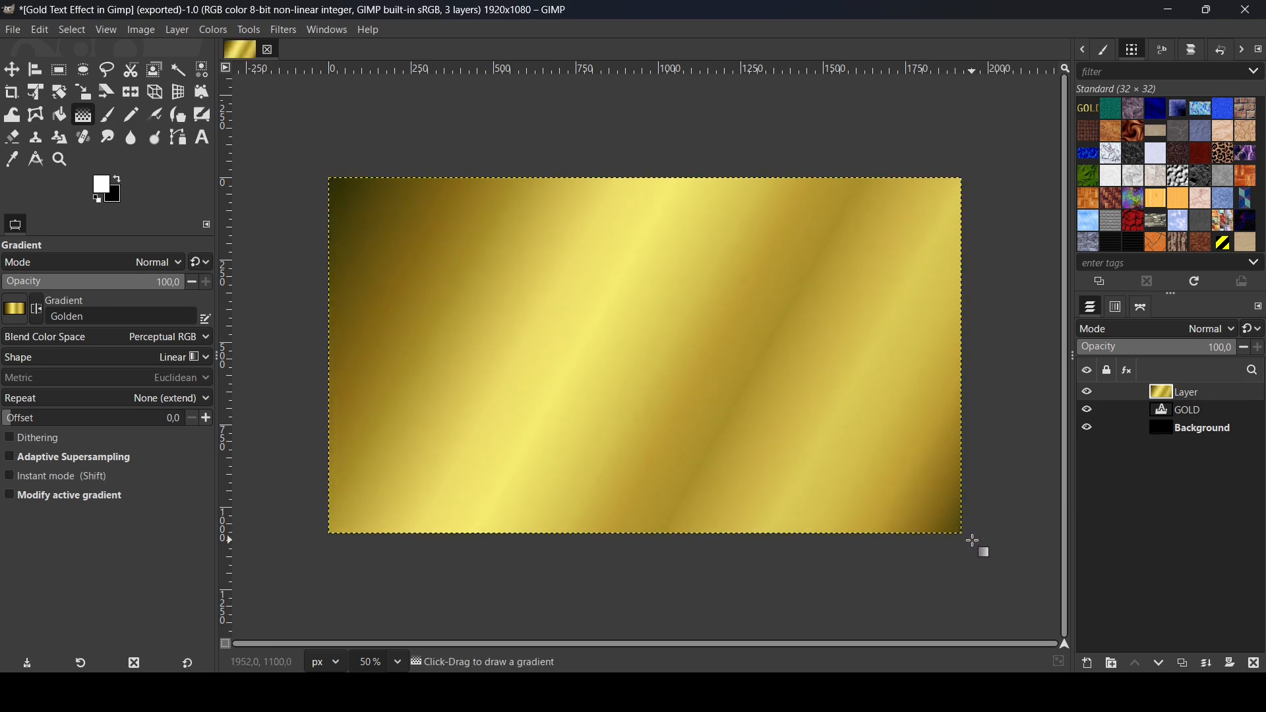
Step: With the gradient layer hidden, turn the GOLD text's alpha into a selection and delete the text layer
{"action": "left_click", "coordinate": [1169, 408]}
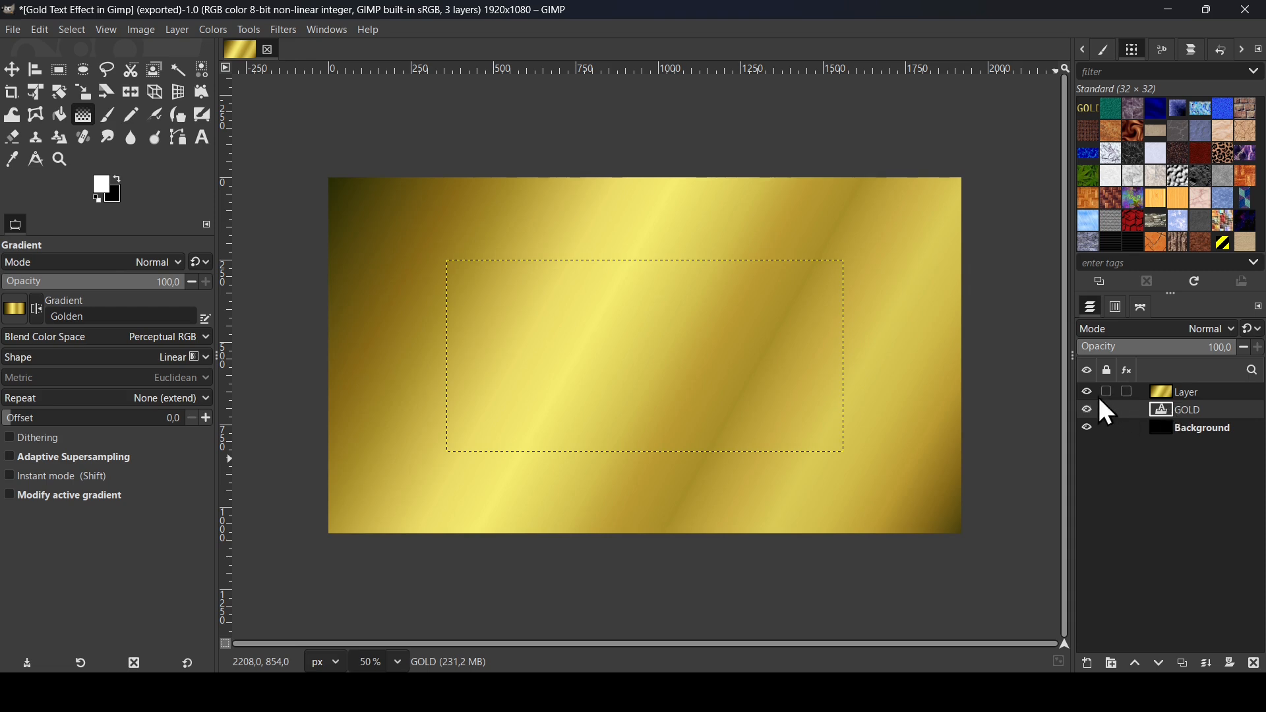
{"action": "left_click", "coordinate": [1088, 392]}
{"action": "right_click", "coordinate": [1173, 423]}
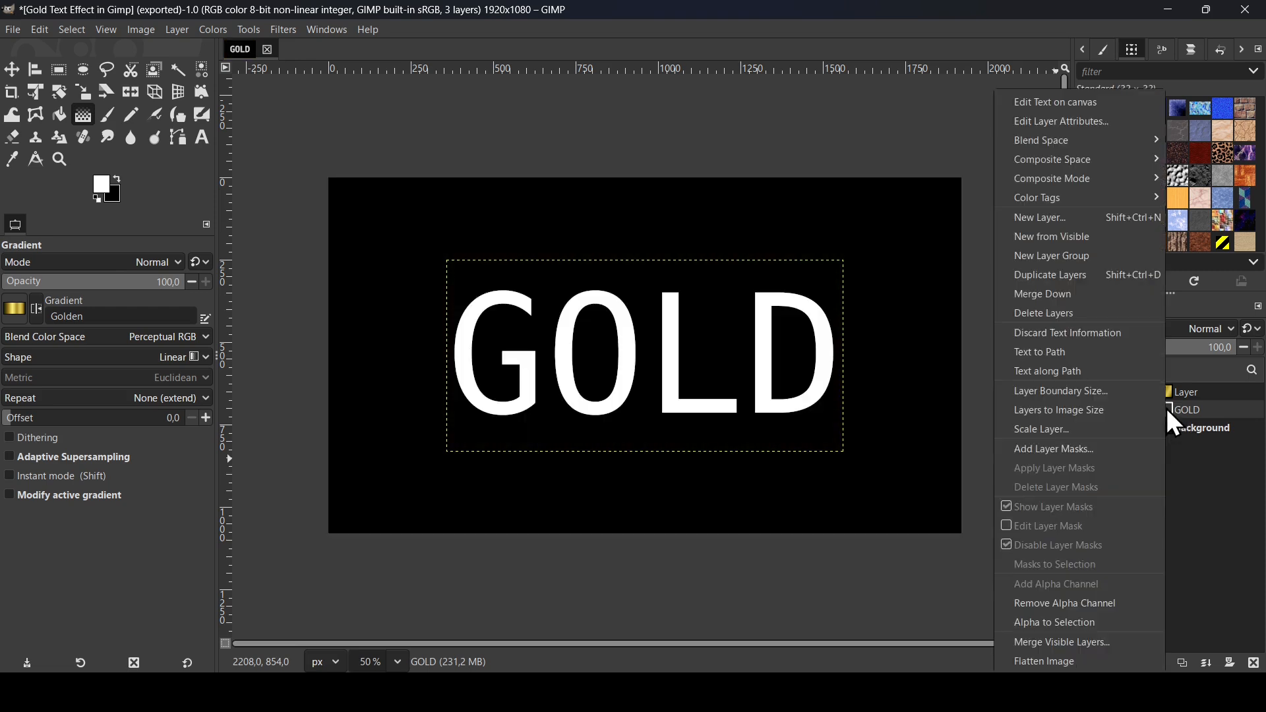
{"action": "left_click", "coordinate": [1058, 627]}
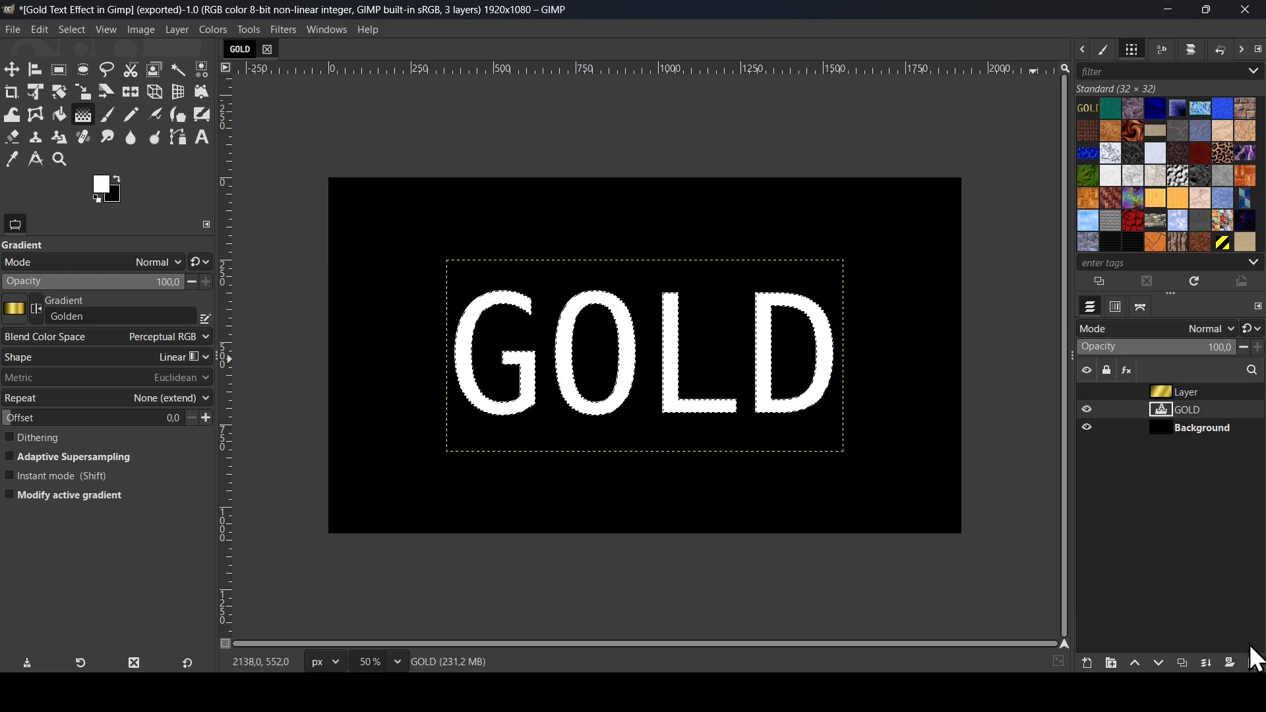
{"action": "left_click", "coordinate": [1256, 662]}
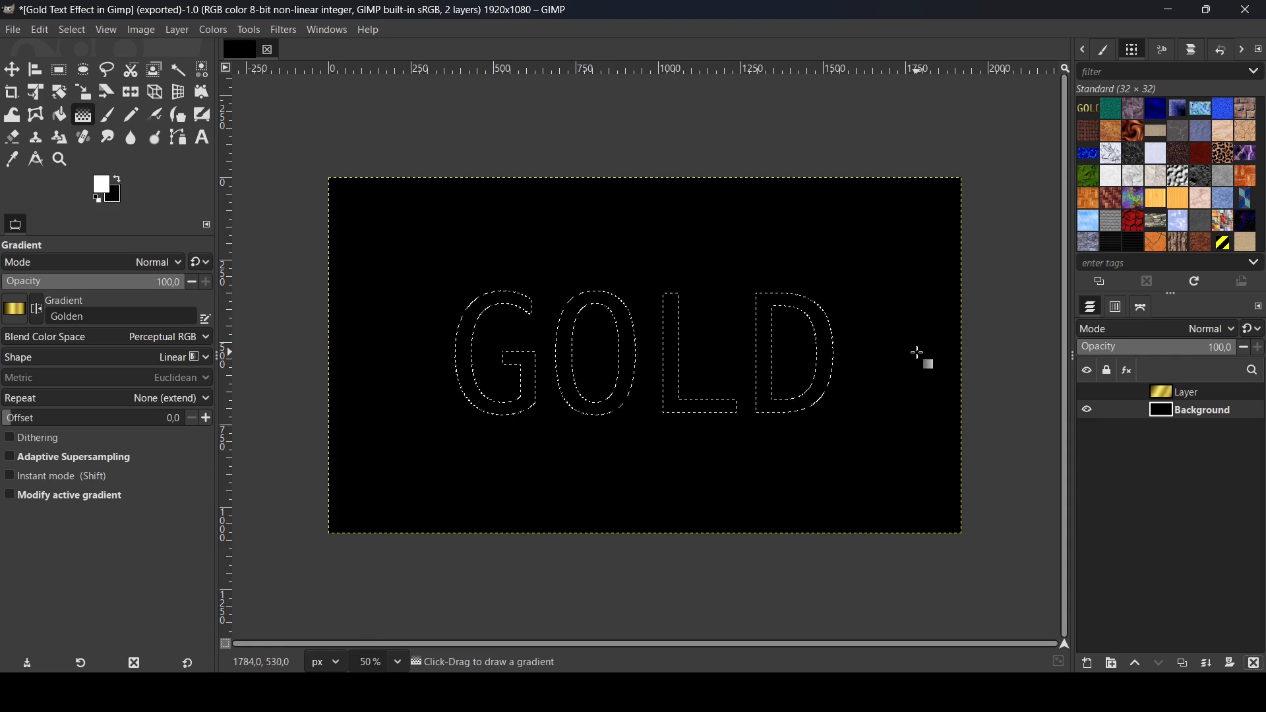
Step: Show the gradient layer again and add a layer mask to it, initialized from the selection
{"action": "left_click", "coordinate": [1088, 393]}
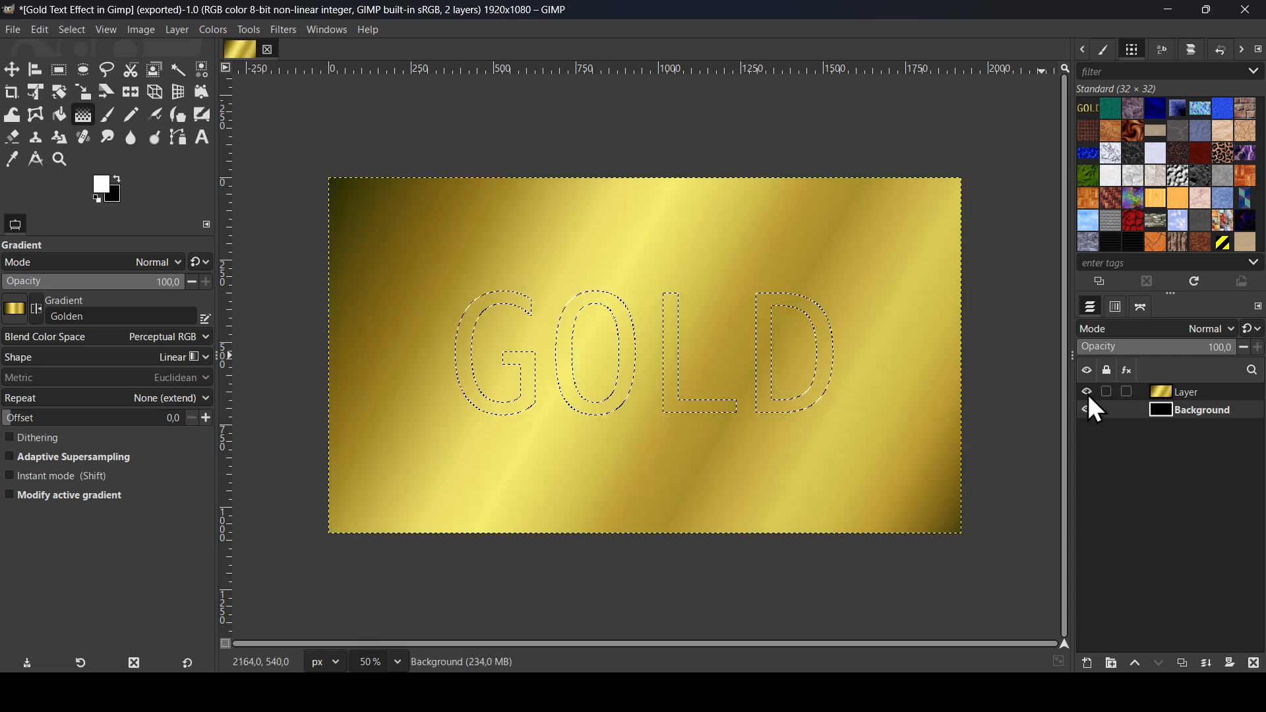
{"action": "left_click", "coordinate": [1165, 392]}
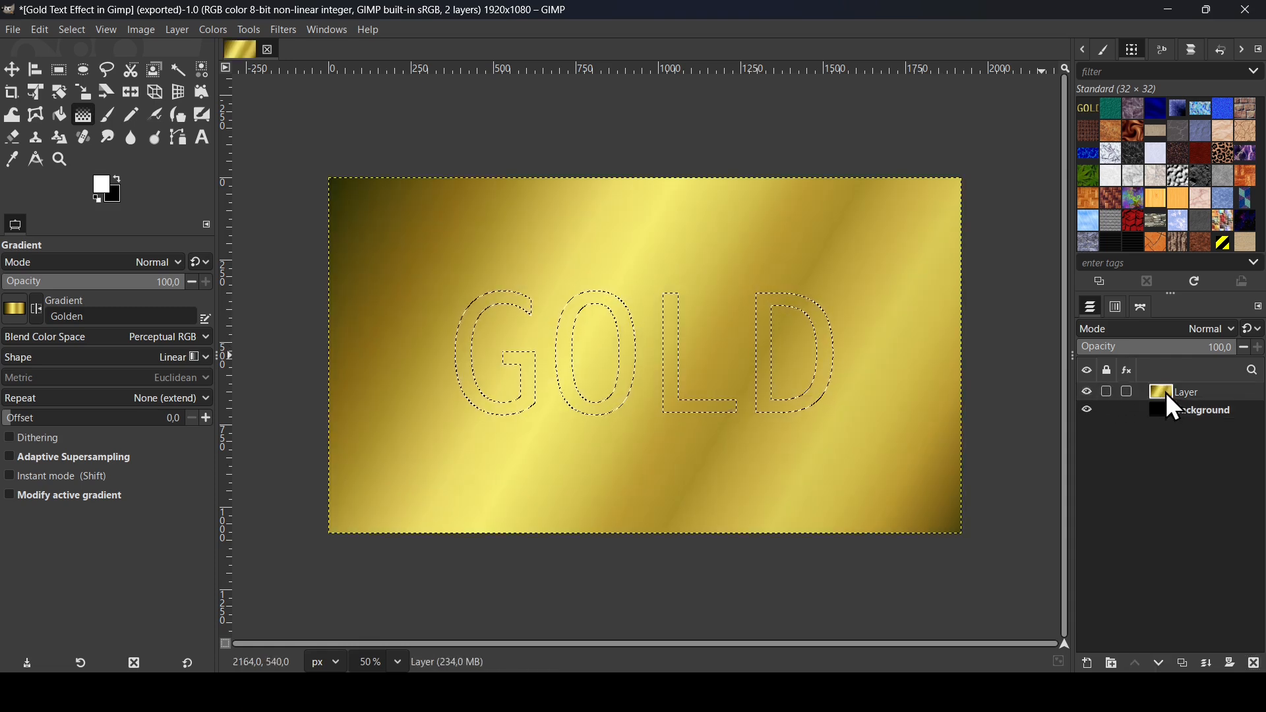
{"action": "right_click", "coordinate": [1168, 392]}
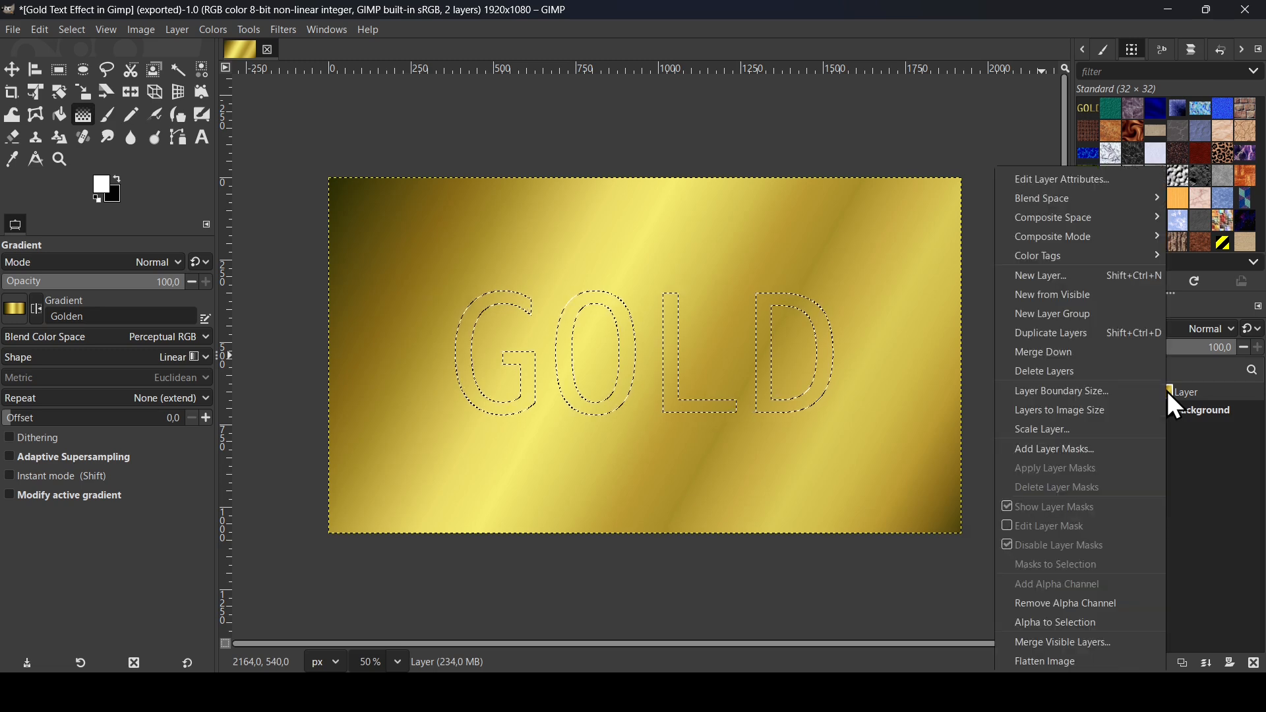
{"action": "left_click", "coordinate": [1056, 449]}
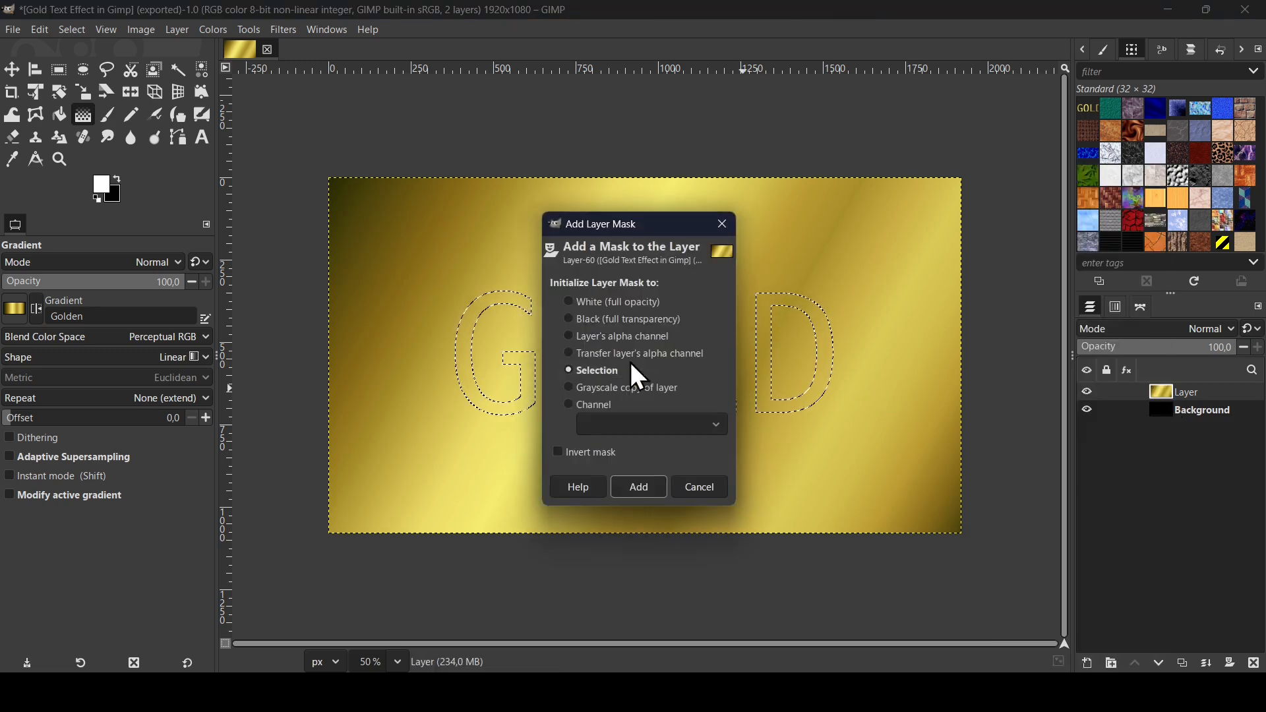
{"action": "left_click", "coordinate": [665, 495]}
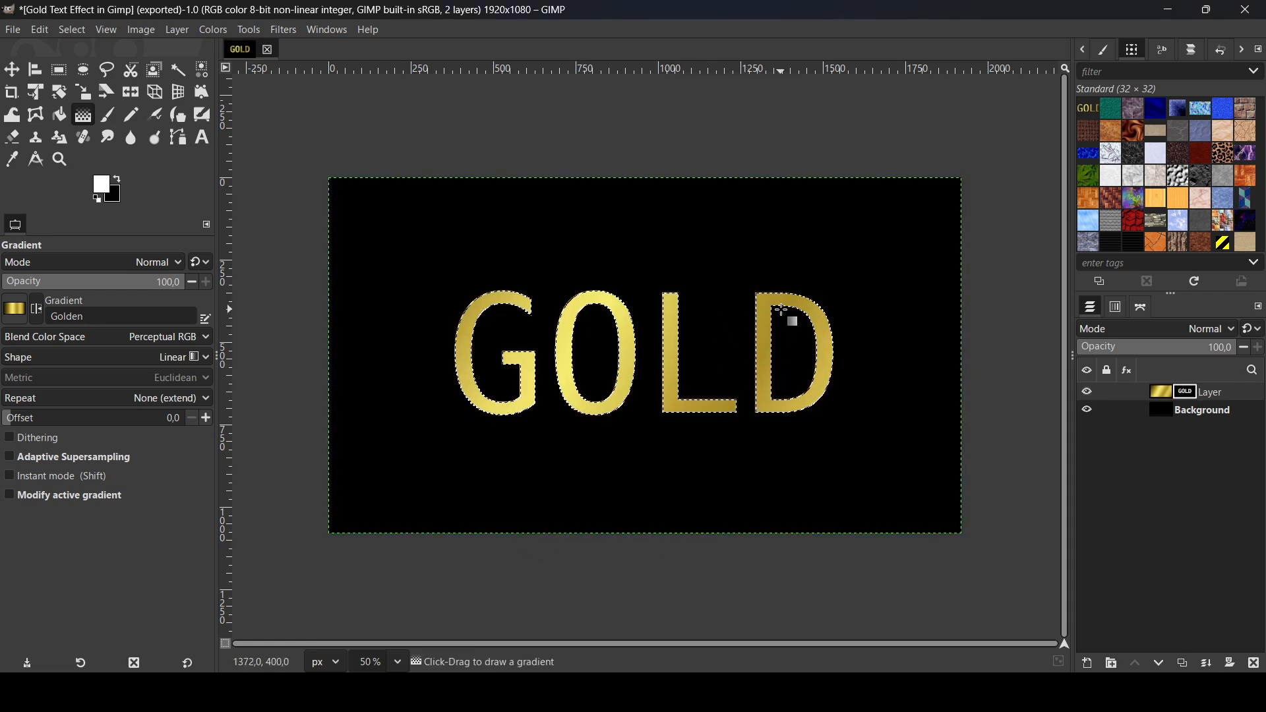
Step: Apply the layer mask to the gradient layer and clear the selection around the letters
{"action": "right_click", "coordinate": [1182, 396]}
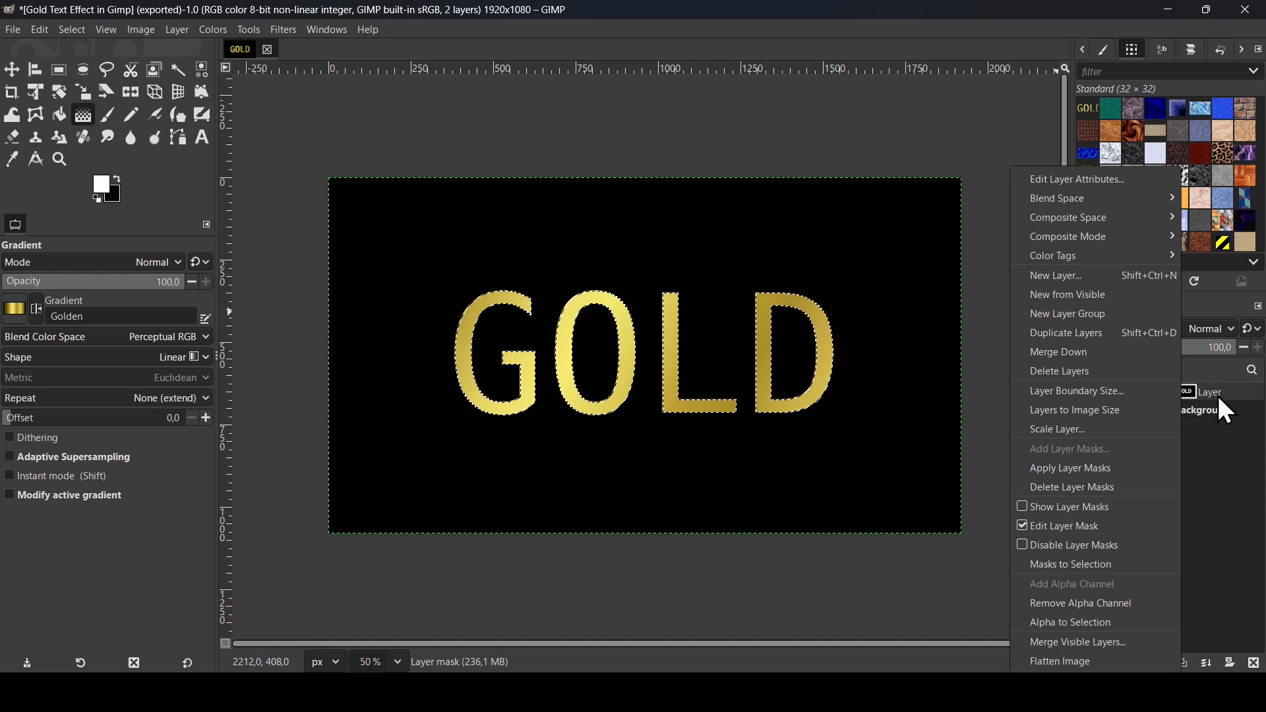
{"action": "left_click", "coordinate": [1108, 470]}
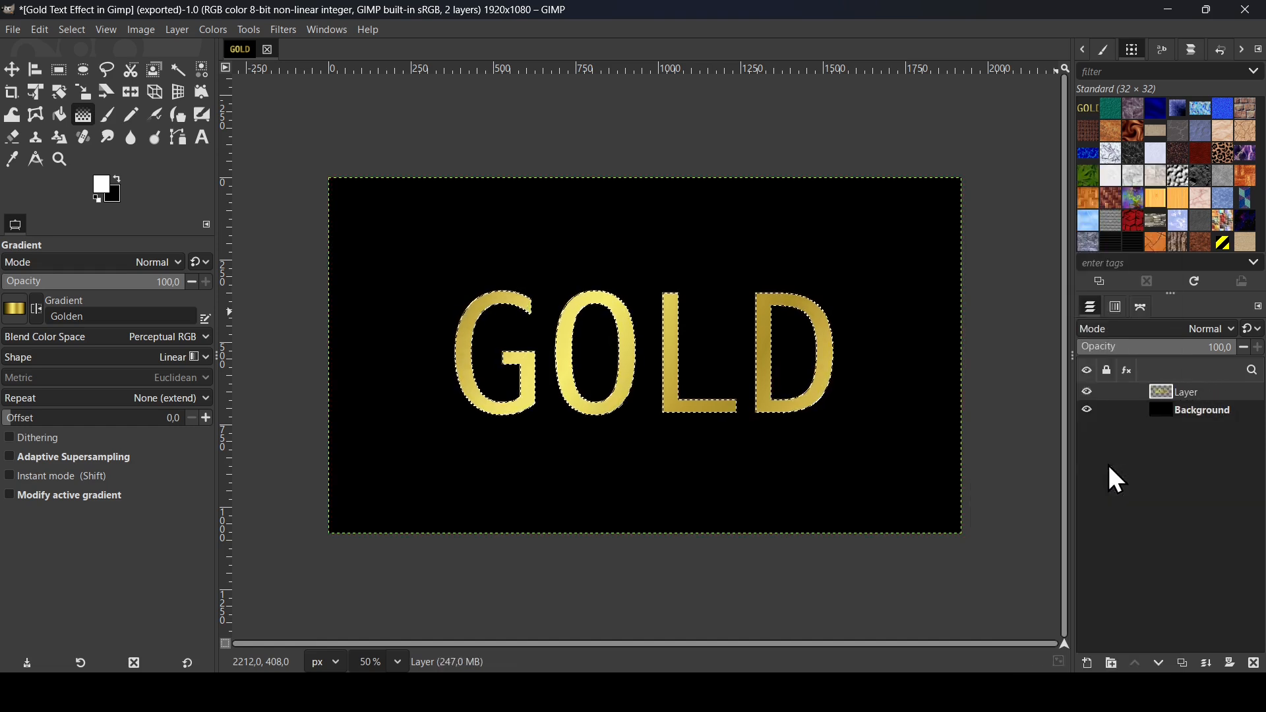
{"action": "left_click", "coordinate": [72, 30]}
{"action": "left_click", "coordinate": [103, 73]}
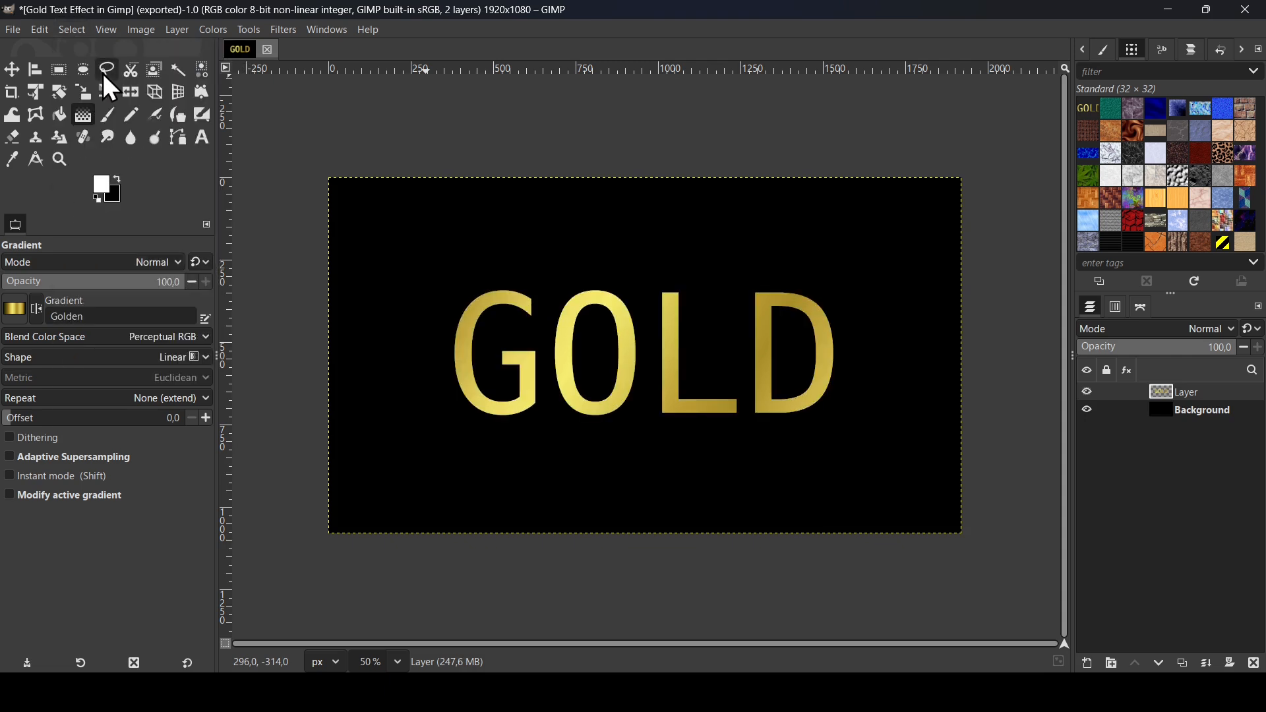
Step: Apply the Add Bevel decor filter to the gold lettering with a thickness of 9, without working on a copy
{"action": "scroll", "coordinate": [725, 425], "scroll_direction": "up", "scroll_amount": 1}
{"action": "scroll", "coordinate": [724, 425], "scroll_direction": "down", "scroll_amount": 1}
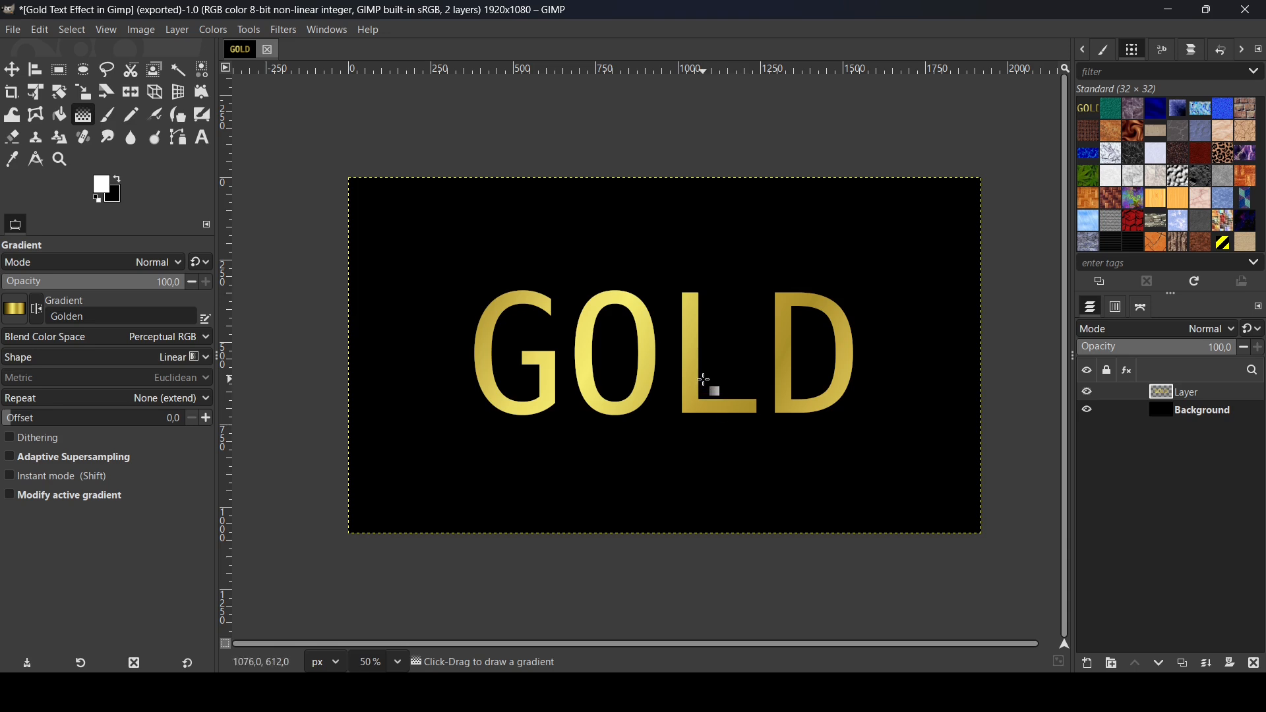
{"action": "left_click", "coordinate": [287, 29]}
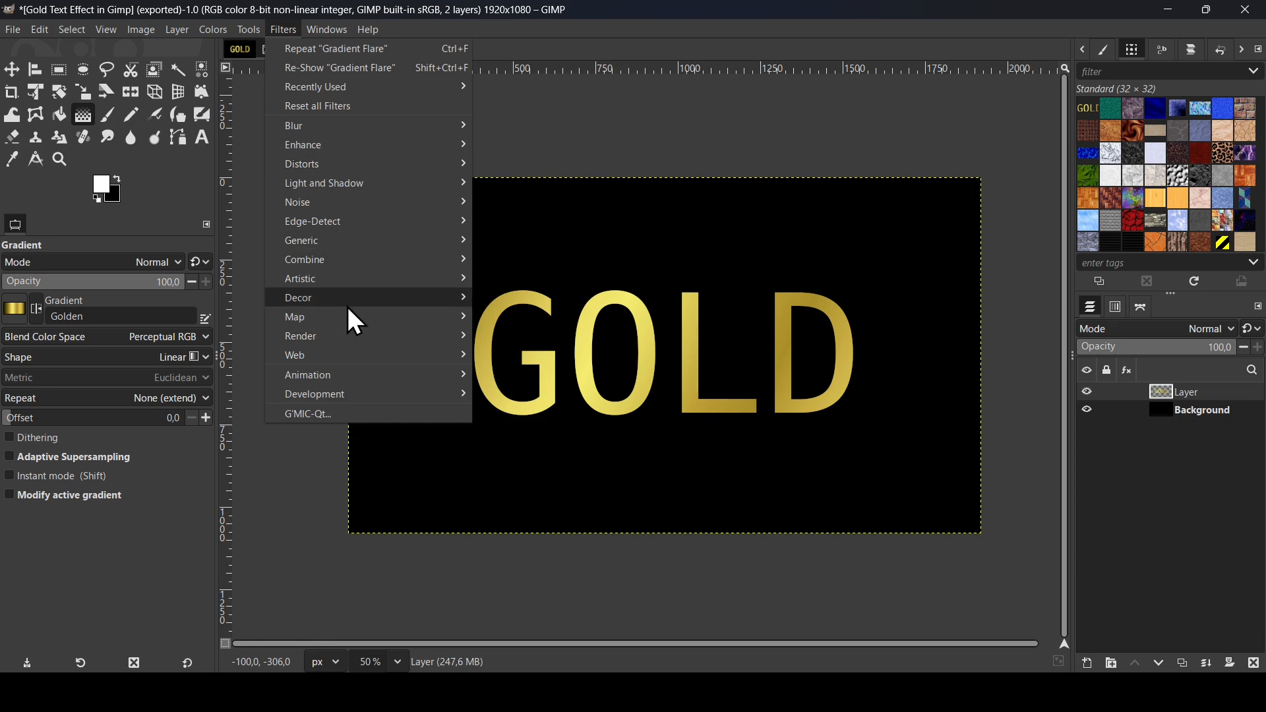
{"action": "mouse_move", "coordinate": [347, 303]}
{"action": "left_click", "coordinate": [519, 300]}
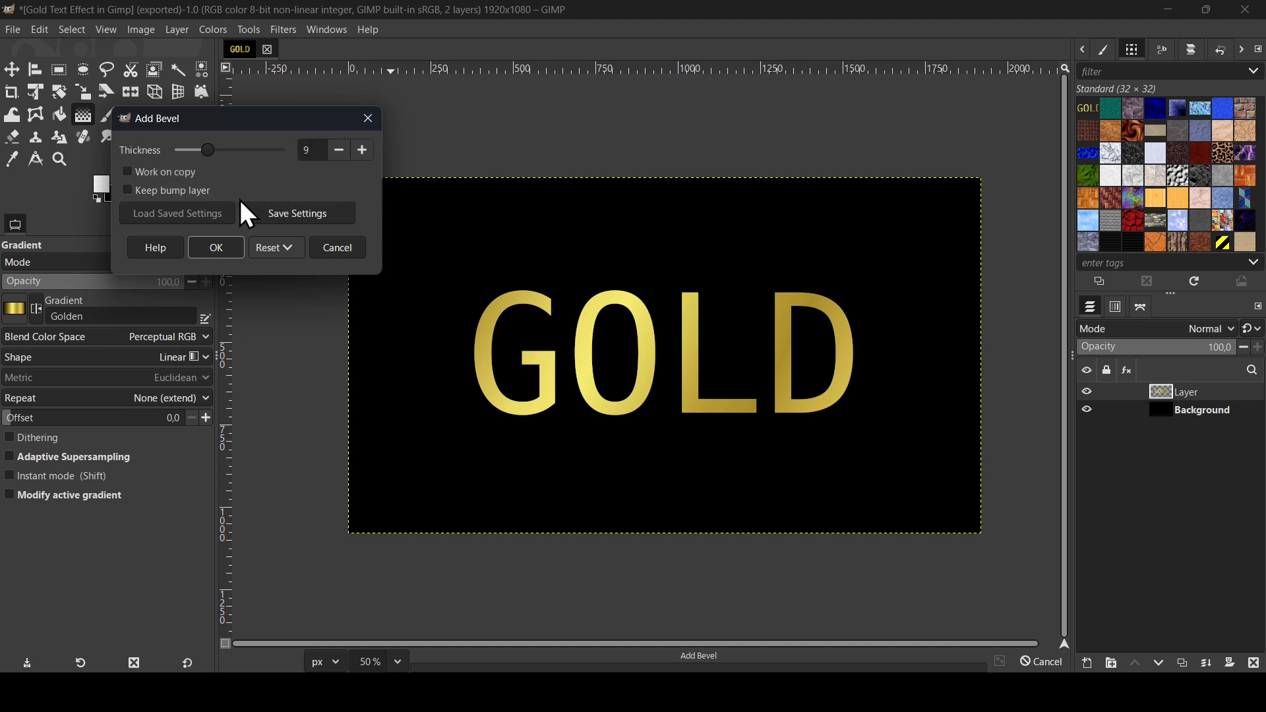
{"action": "left_click", "coordinate": [218, 249]}
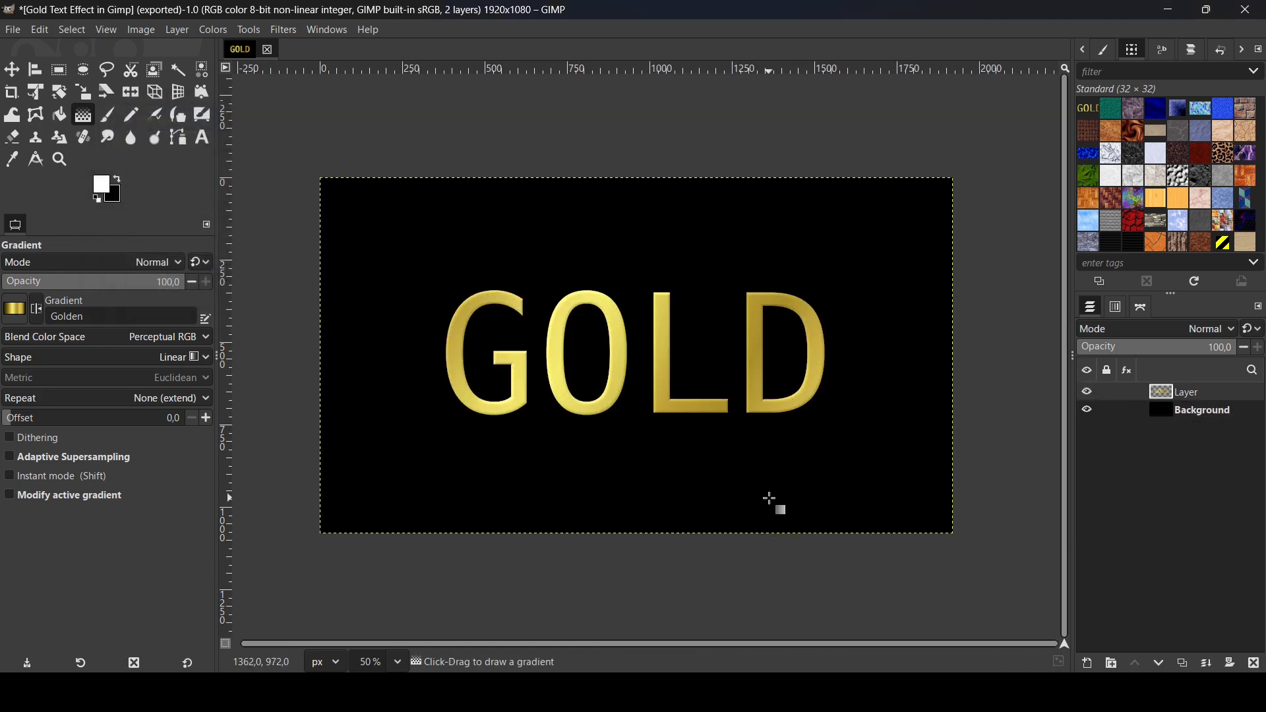
Step: Start the Light and Shadow Bevel filter on the gold lettering with elevation 12.45, depth 83 and light angle 78.71
{"action": "left_click", "coordinate": [284, 31]}
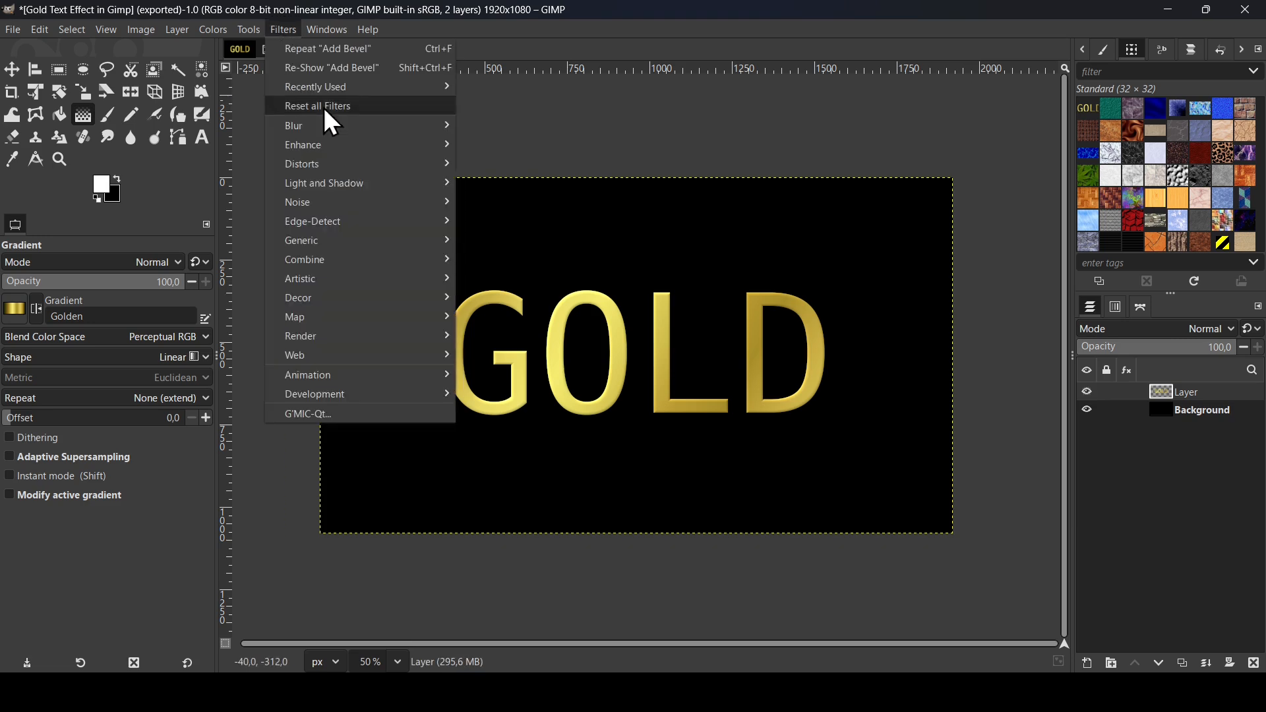
{"action": "mouse_move", "coordinate": [344, 187]}
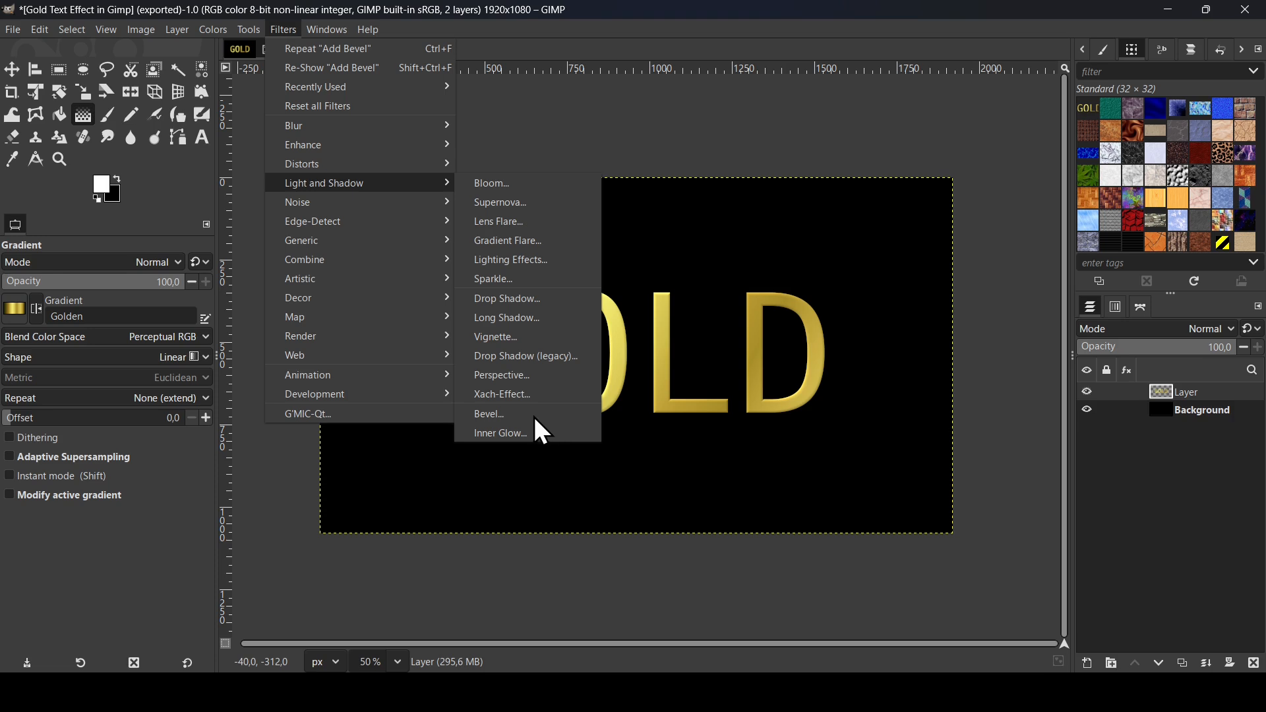
{"action": "left_click", "coordinate": [496, 418]}
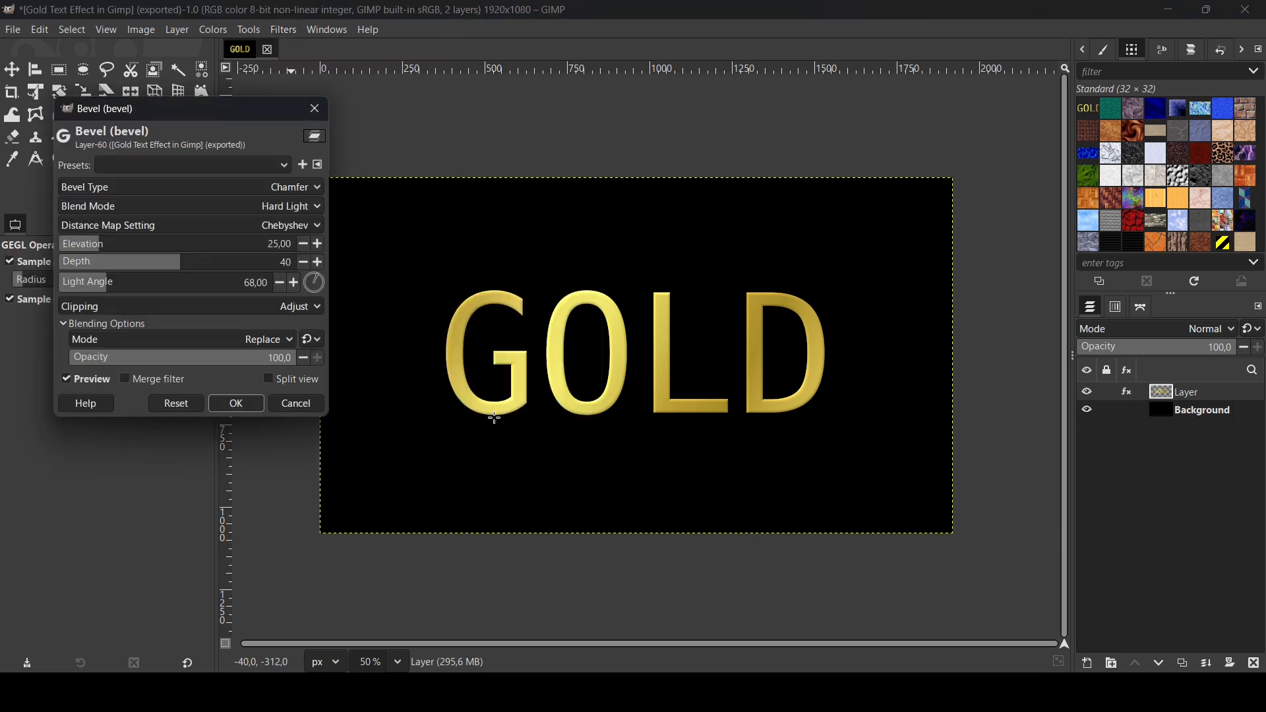
{"action": "left_click", "coordinate": [571, 4]}
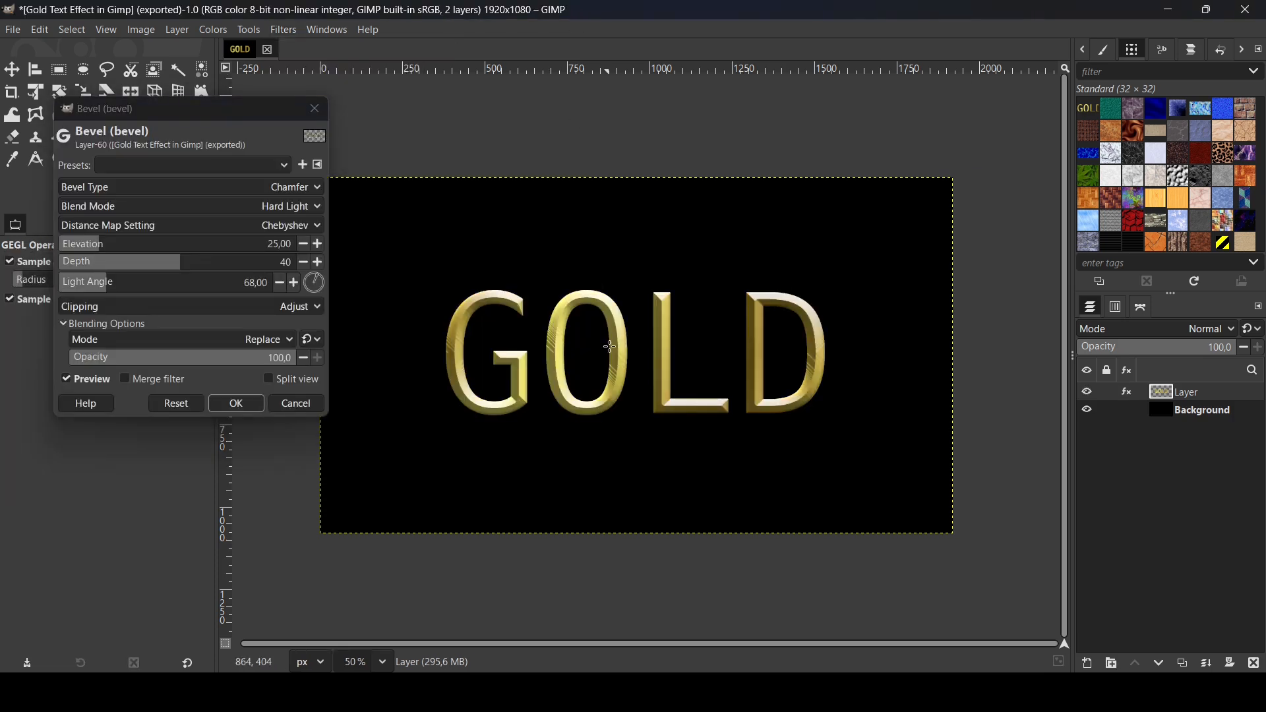
{"action": "scroll", "coordinate": [611, 375], "scroll_direction": "up", "scroll_amount": 1}
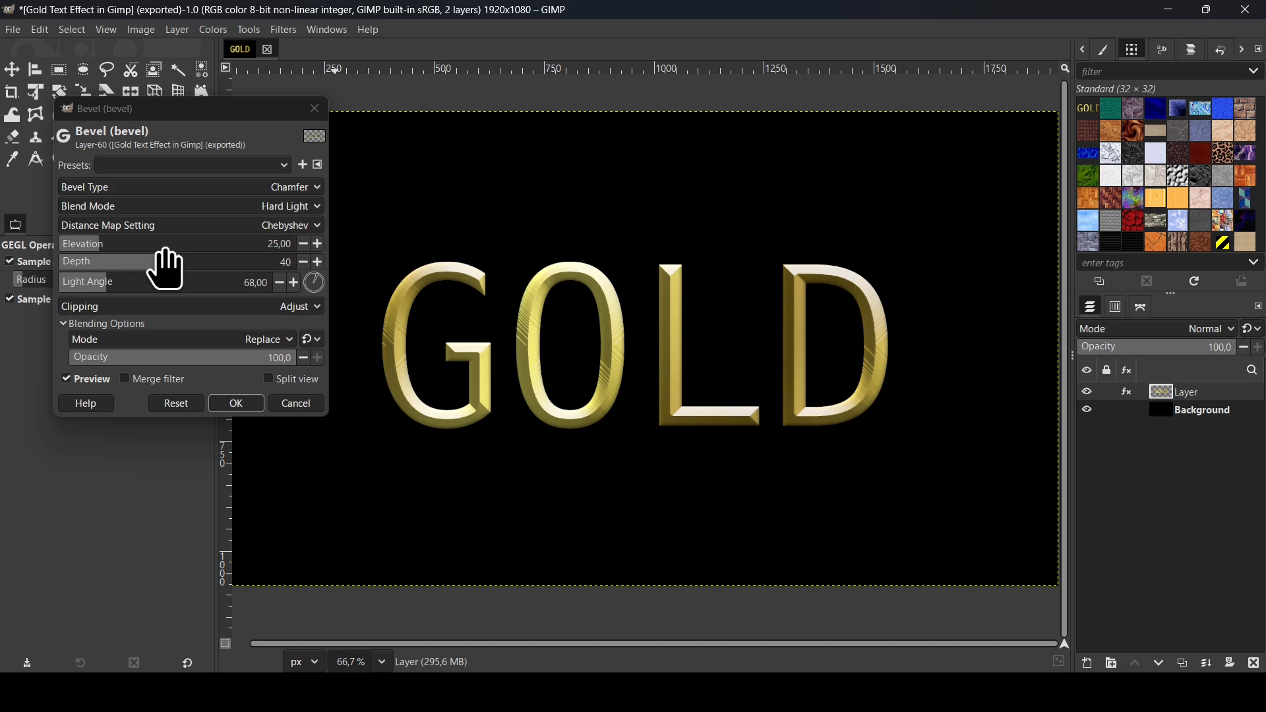
{"action": "left_click_drag", "start_coordinate": [165, 252], "coordinate": [83, 254]}
{"action": "left_click_drag", "start_coordinate": [173, 267], "coordinate": [303, 271]}
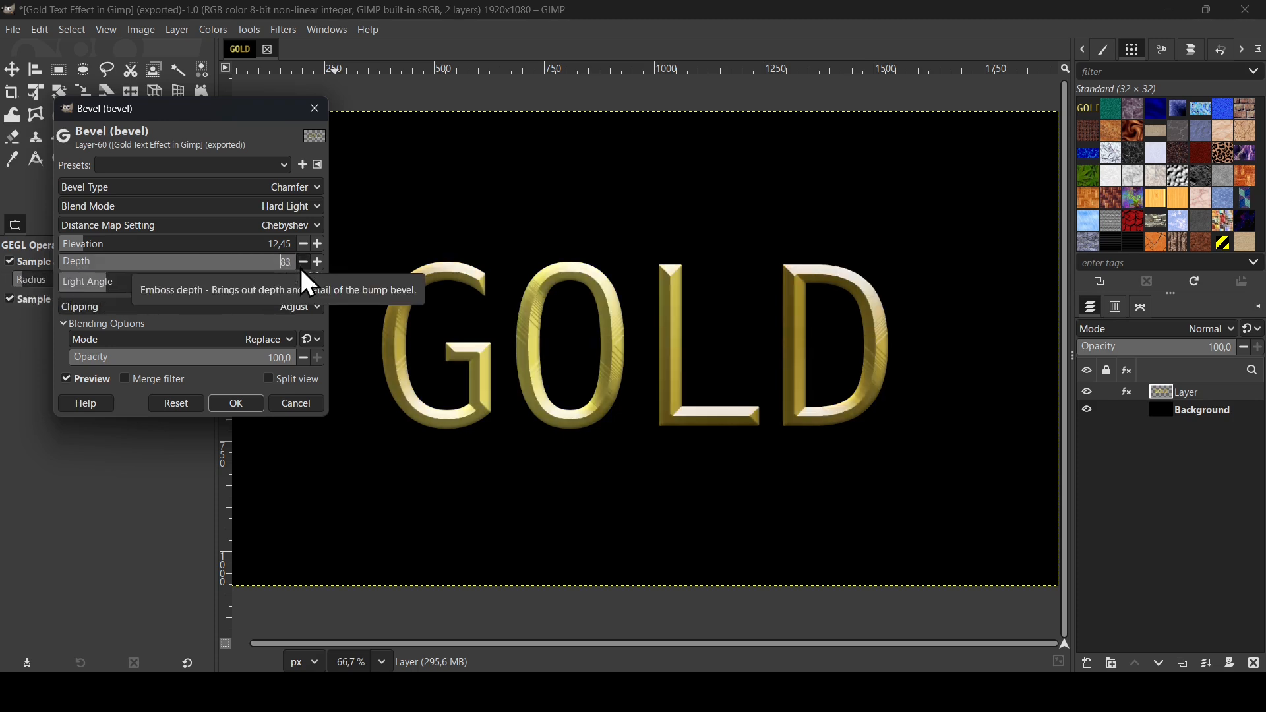
{"action": "left_click_drag", "start_coordinate": [159, 292], "coordinate": [96, 291]}
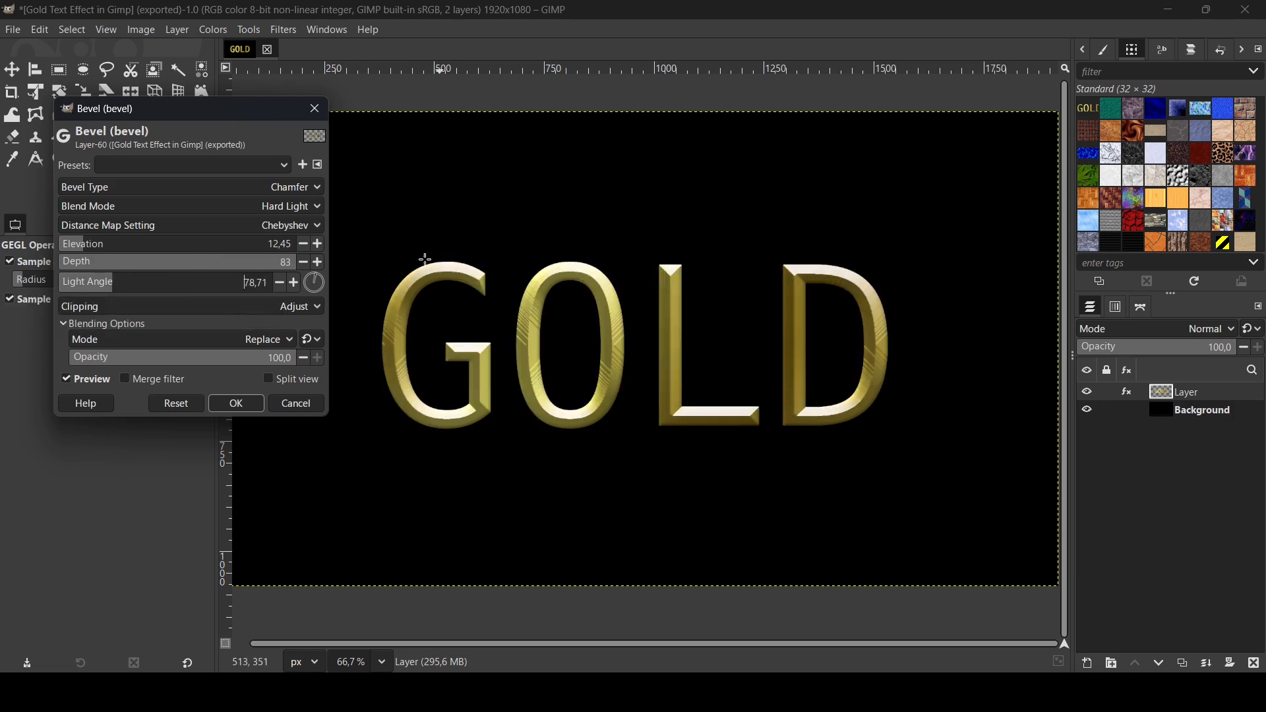
Step: Change the bevel type to Bump and set its radius to 1.591
{"action": "left_click", "coordinate": [251, 190]}
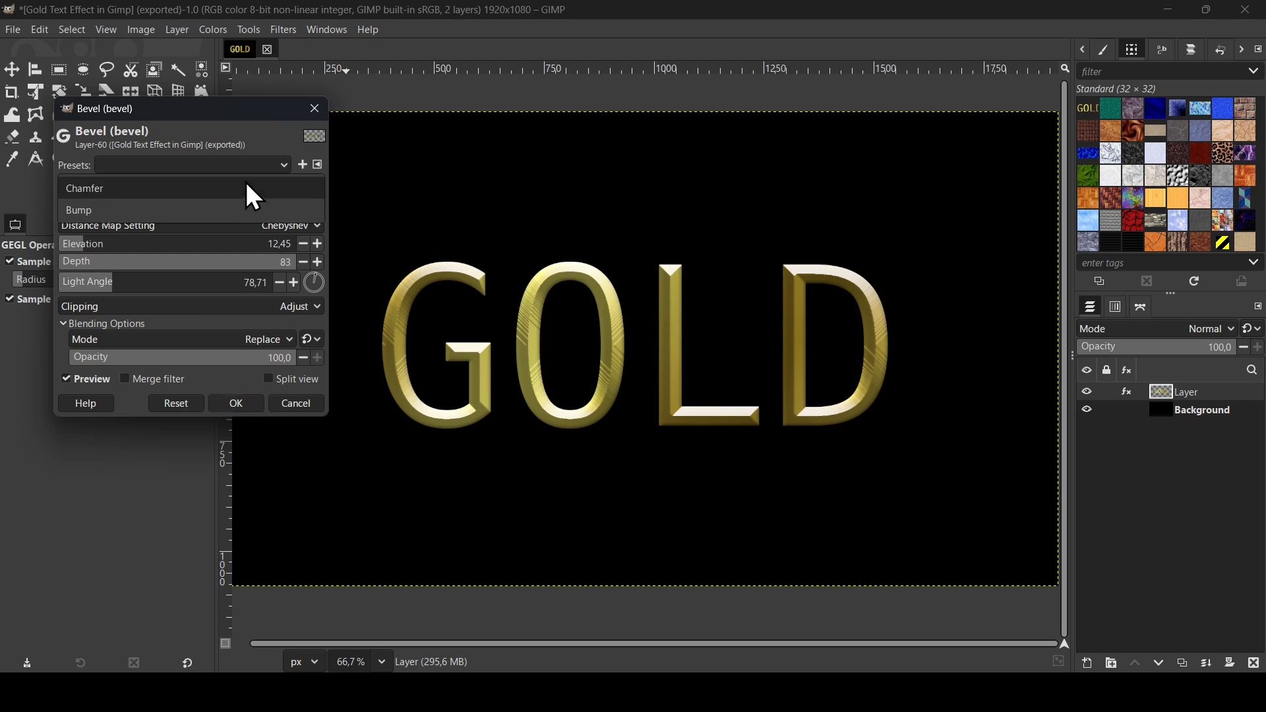
{"action": "left_click", "coordinate": [224, 209]}
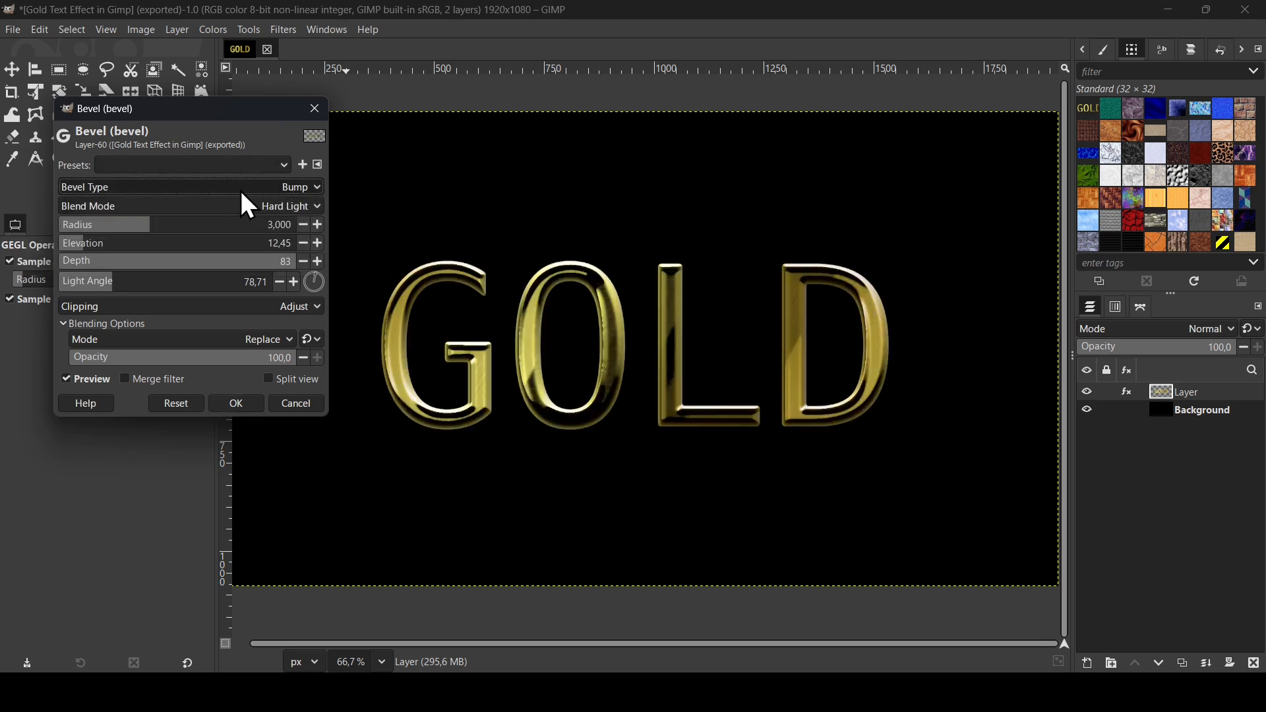
{"action": "left_click", "coordinate": [194, 226]}
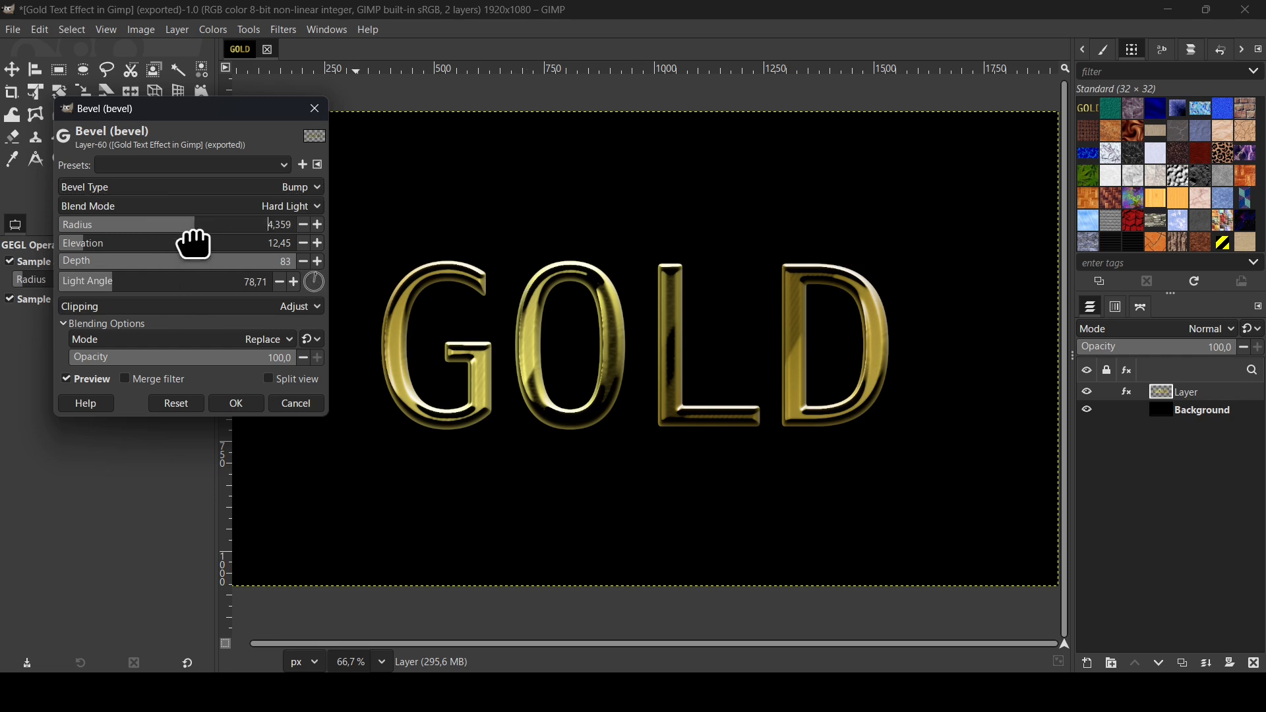
{"action": "left_click_drag", "start_coordinate": [194, 227], "coordinate": [93, 237]}
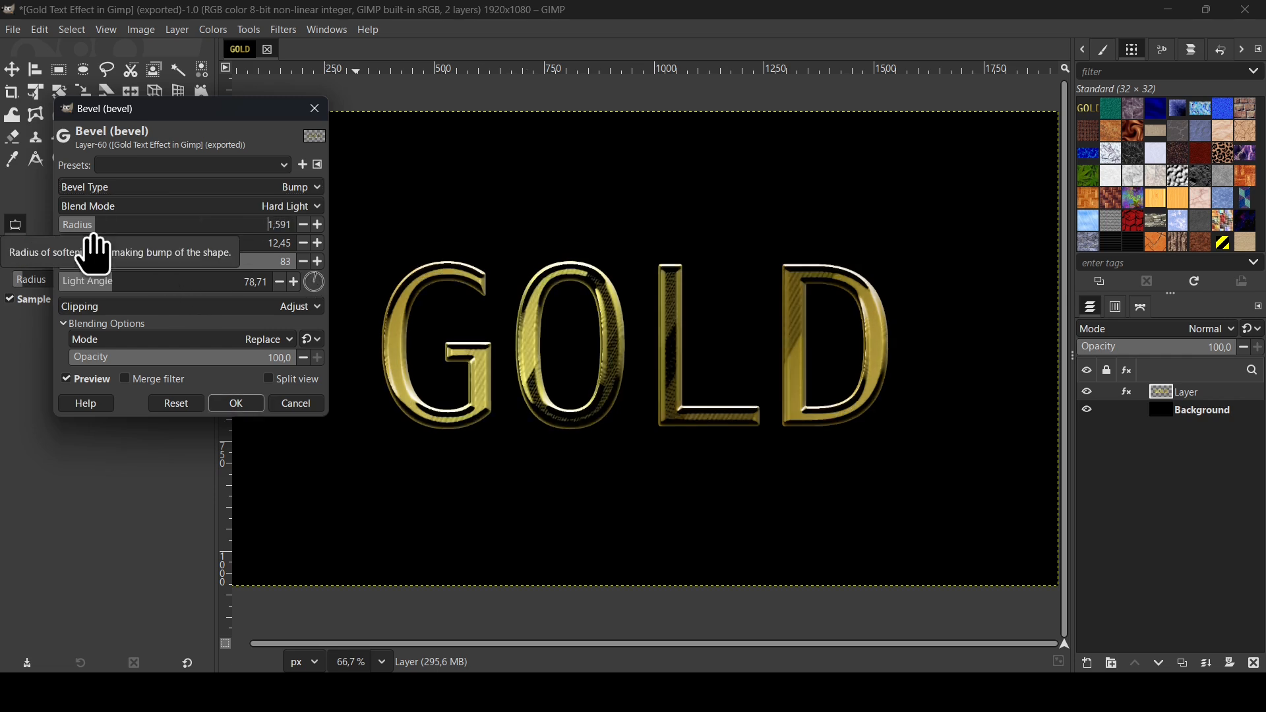
Step: Tune the bump bevel to a depth of 10 and an elevation of 23.86
{"action": "left_click", "coordinate": [174, 264]}
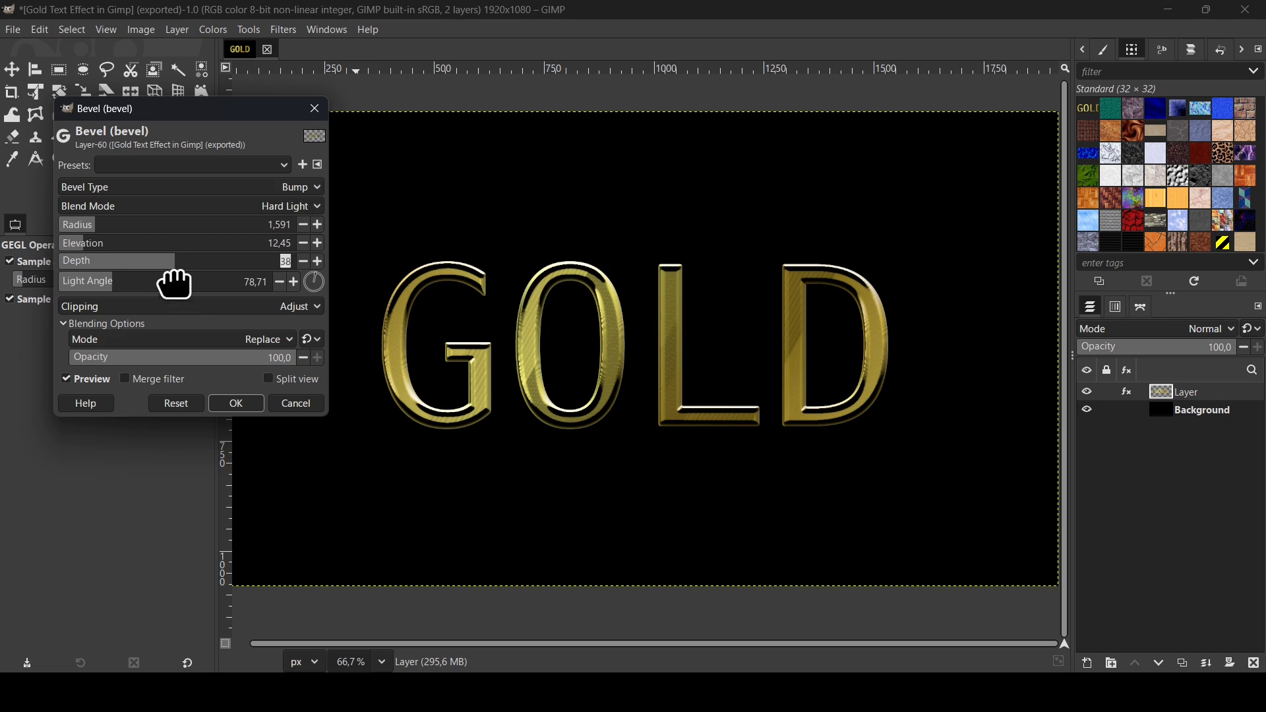
{"action": "left_click_drag", "start_coordinate": [175, 266], "coordinate": [107, 245]}
{"action": "left_click", "coordinate": [84, 266]}
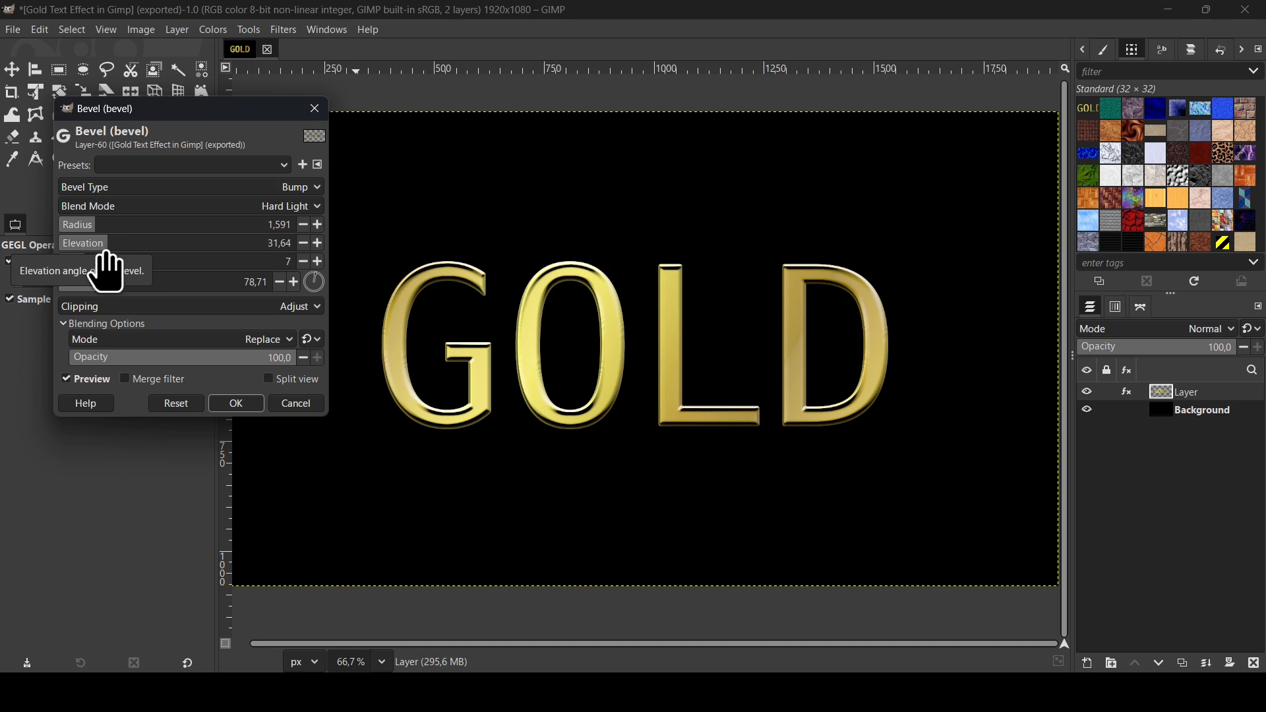
{"action": "scroll", "coordinate": [626, 333], "scroll_direction": "up", "scroll_amount": 1}
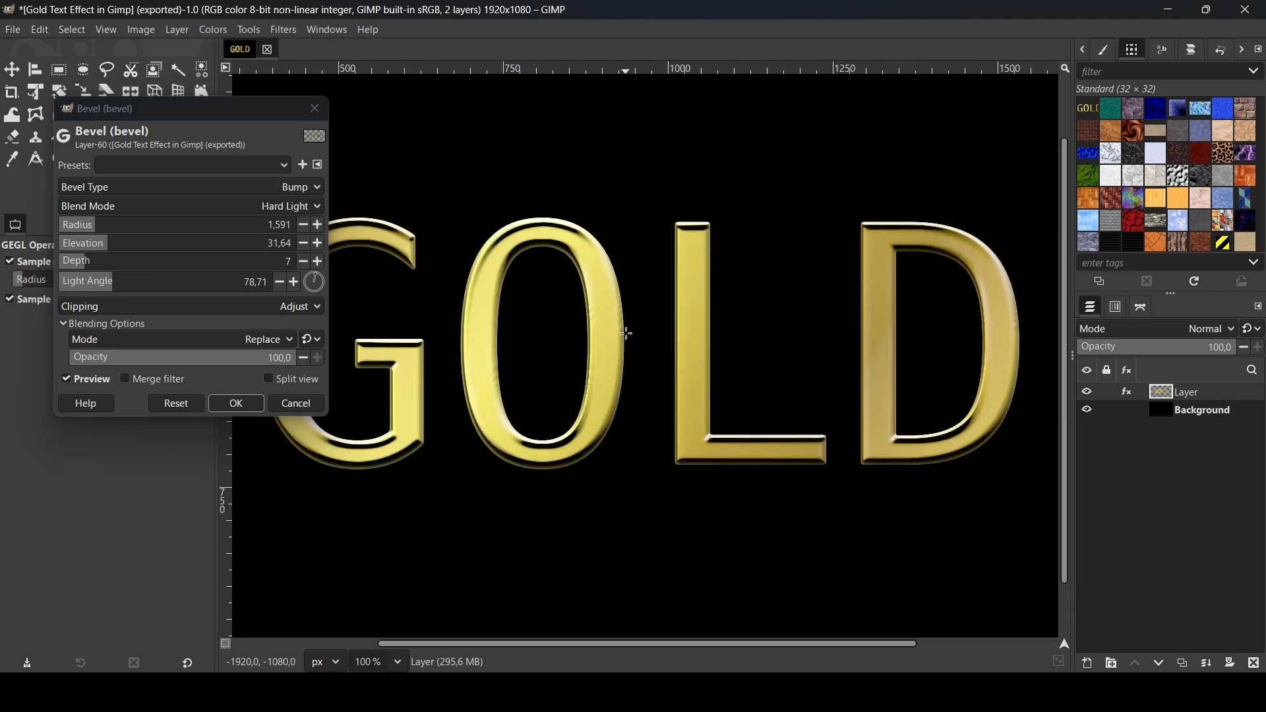
{"action": "scroll", "coordinate": [627, 333], "scroll_direction": "down", "scroll_amount": 1}
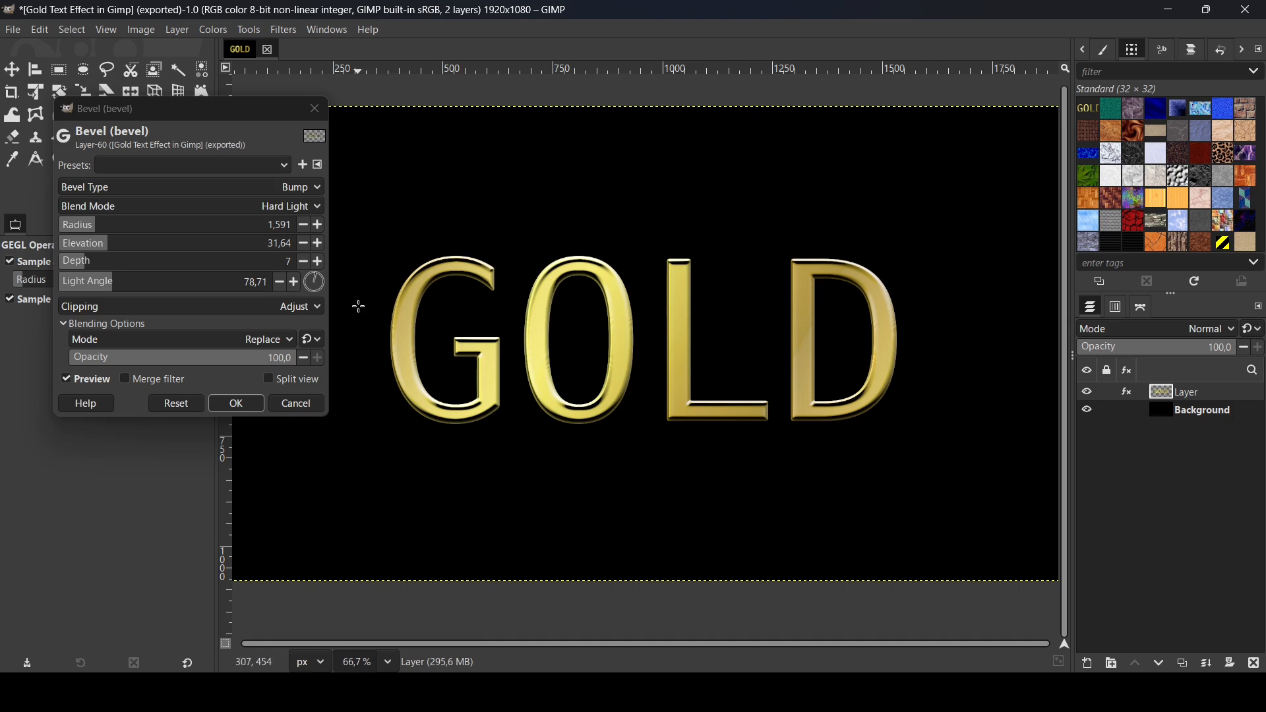
{"action": "left_click", "coordinate": [102, 267]}
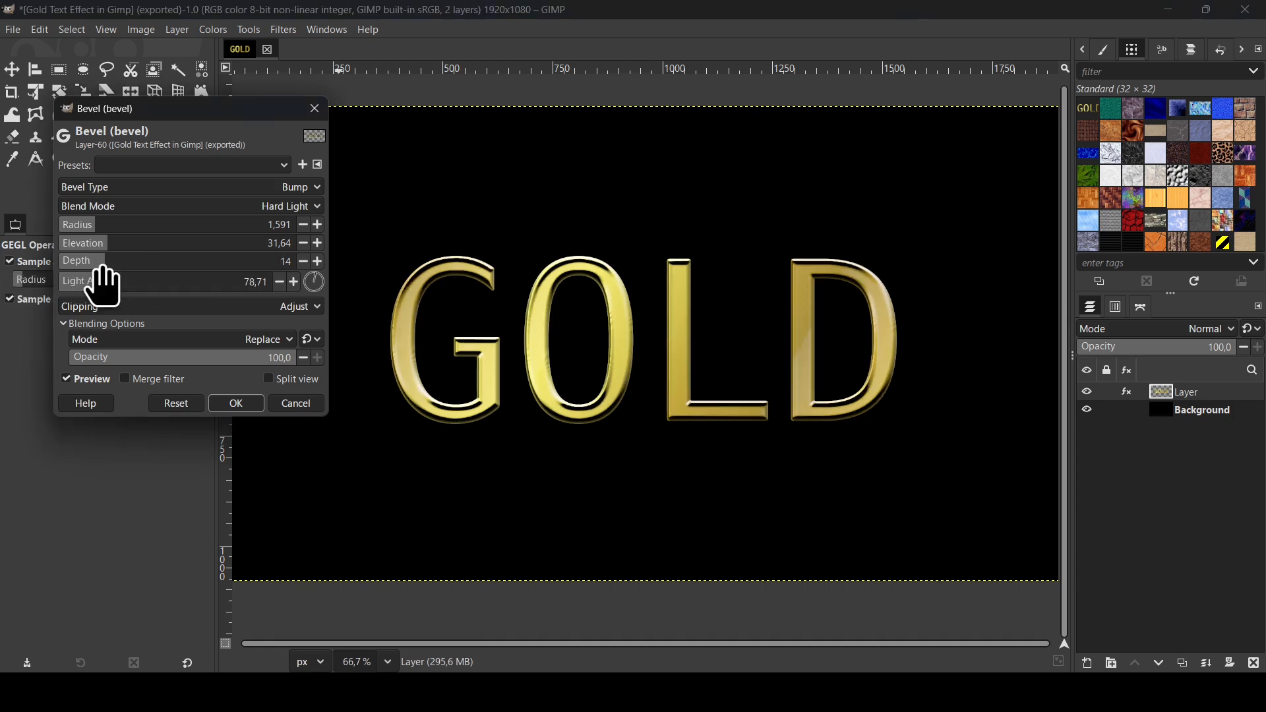
{"action": "mouse_move", "coordinate": [102, 271]}
{"action": "left_mouse_down"}
{"action": "mouse_move", "coordinate": [129, 271]}
{"action": "mouse_move", "coordinate": [74, 273]}
{"action": "mouse_move", "coordinate": [93, 274]}
{"action": "left_mouse_up"}
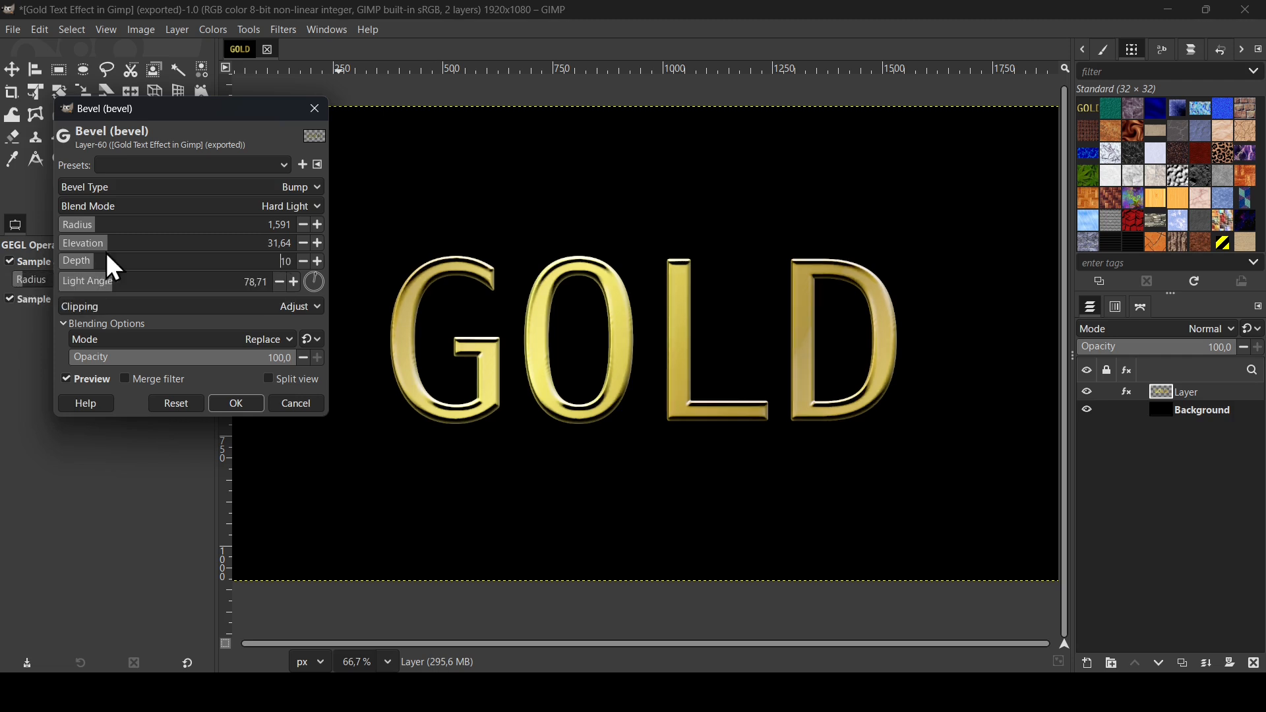
{"action": "left_click", "coordinate": [137, 249]}
{"action": "left_click_drag", "start_coordinate": [136, 249], "coordinate": [98, 244]}
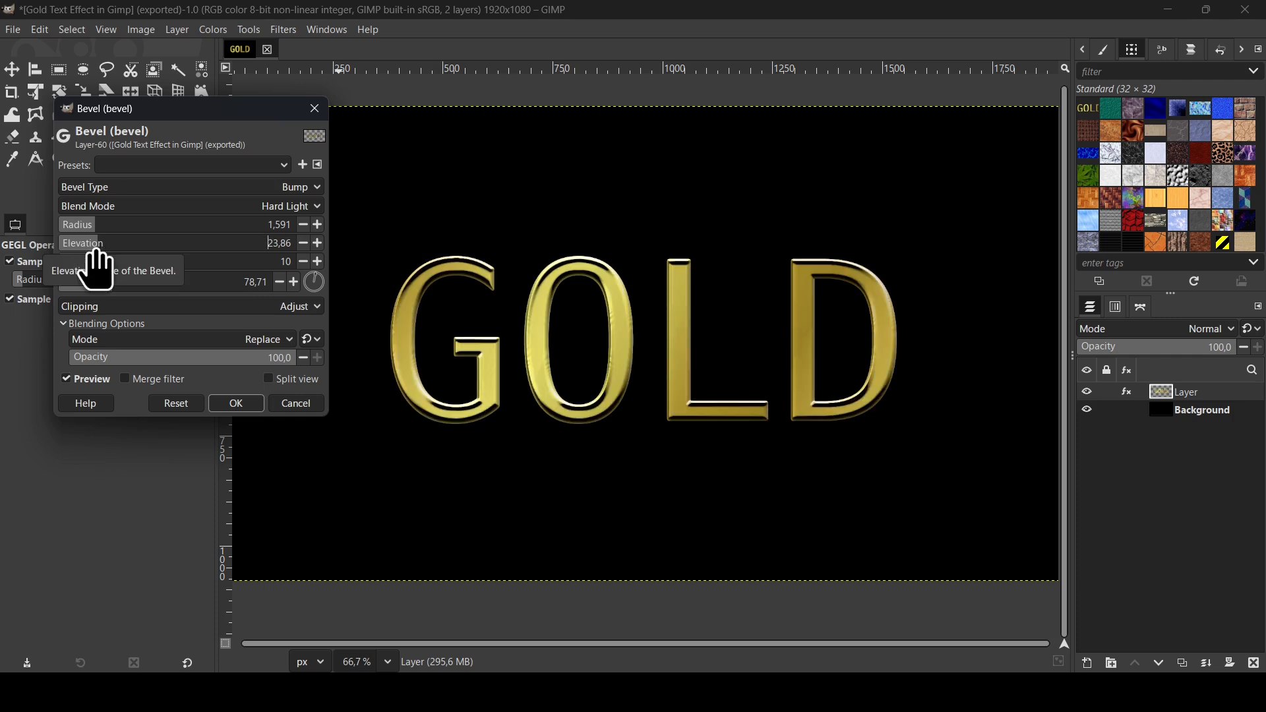
Step: Try larger and smaller radii for the bump bevel, keep a small radius and apply the filter
{"action": "left_click", "coordinate": [124, 228]}
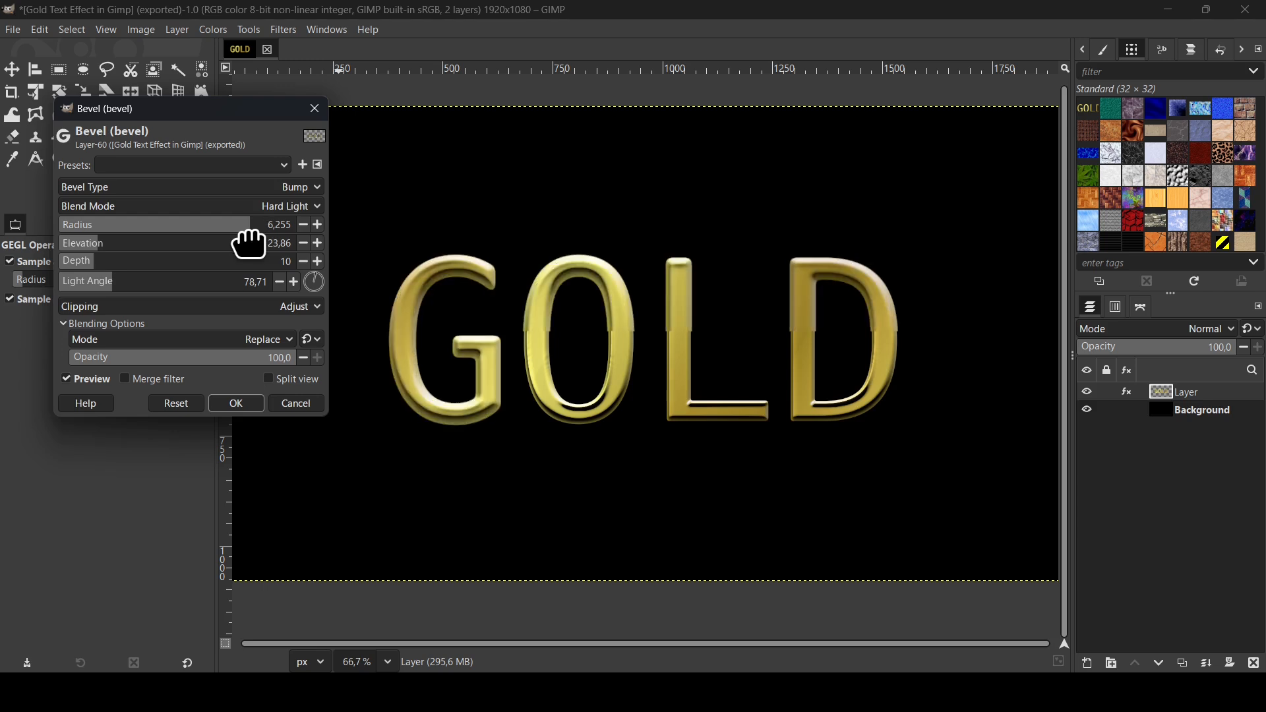
{"action": "left_click_drag", "start_coordinate": [249, 231], "coordinate": [87, 233]}
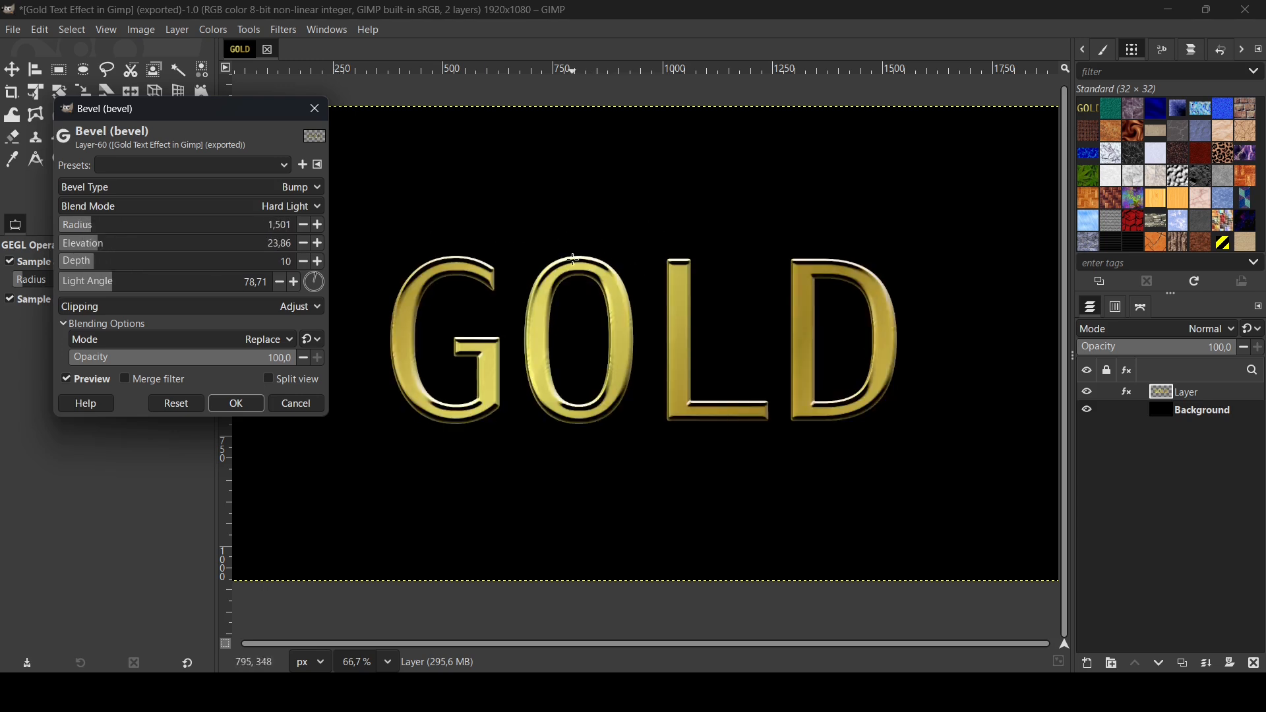
{"action": "left_click", "coordinate": [68, 228]}
{"action": "left_click_drag", "start_coordinate": [68, 232], "coordinate": [97, 232]}
{"action": "left_click", "coordinate": [236, 404]}
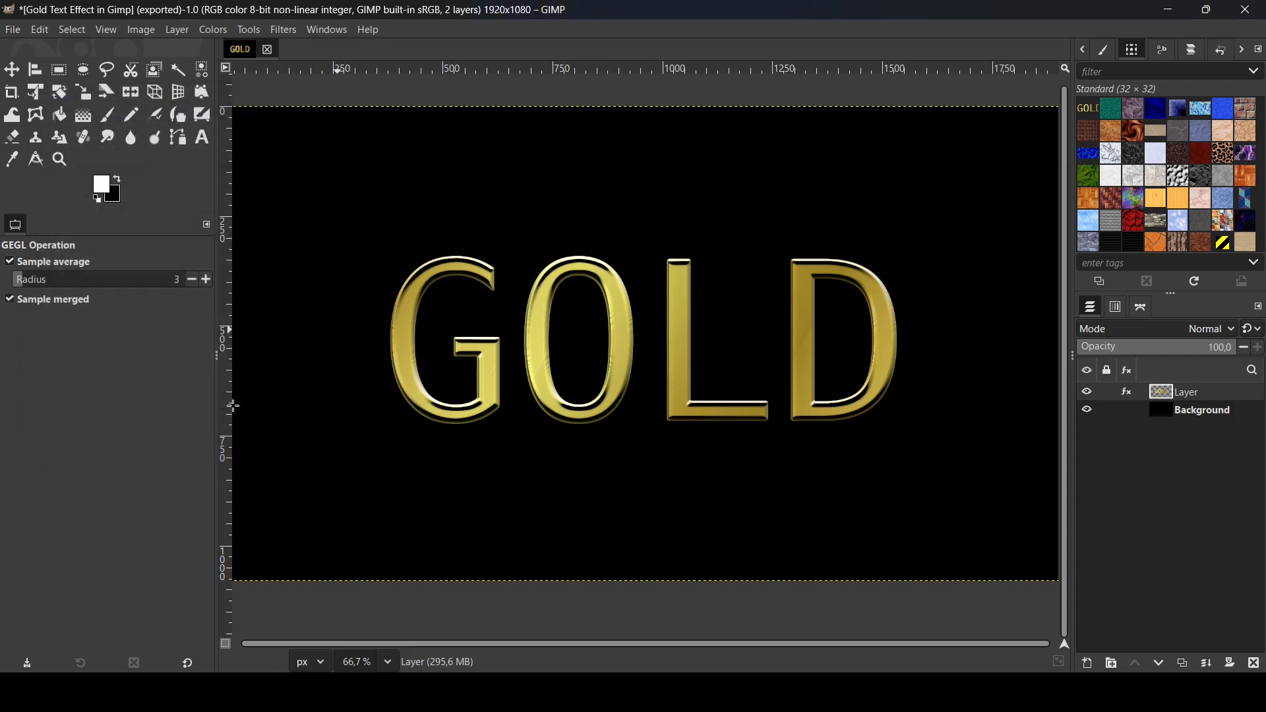
Step: Create a new 1920 × 1080 transparent layer above the lettering and fill it with the black background color
{"action": "scroll", "coordinate": [619, 424], "scroll_direction": "down", "scroll_amount": 1}
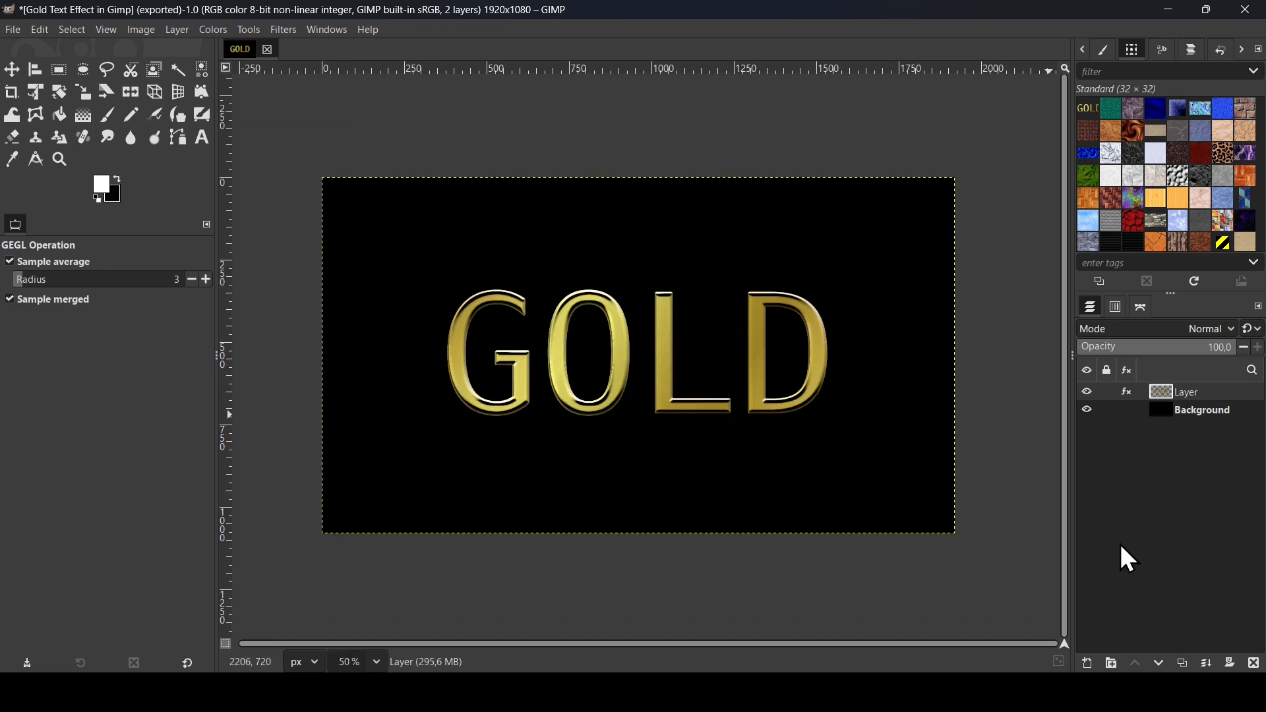
{"action": "left_click", "coordinate": [1090, 665]}
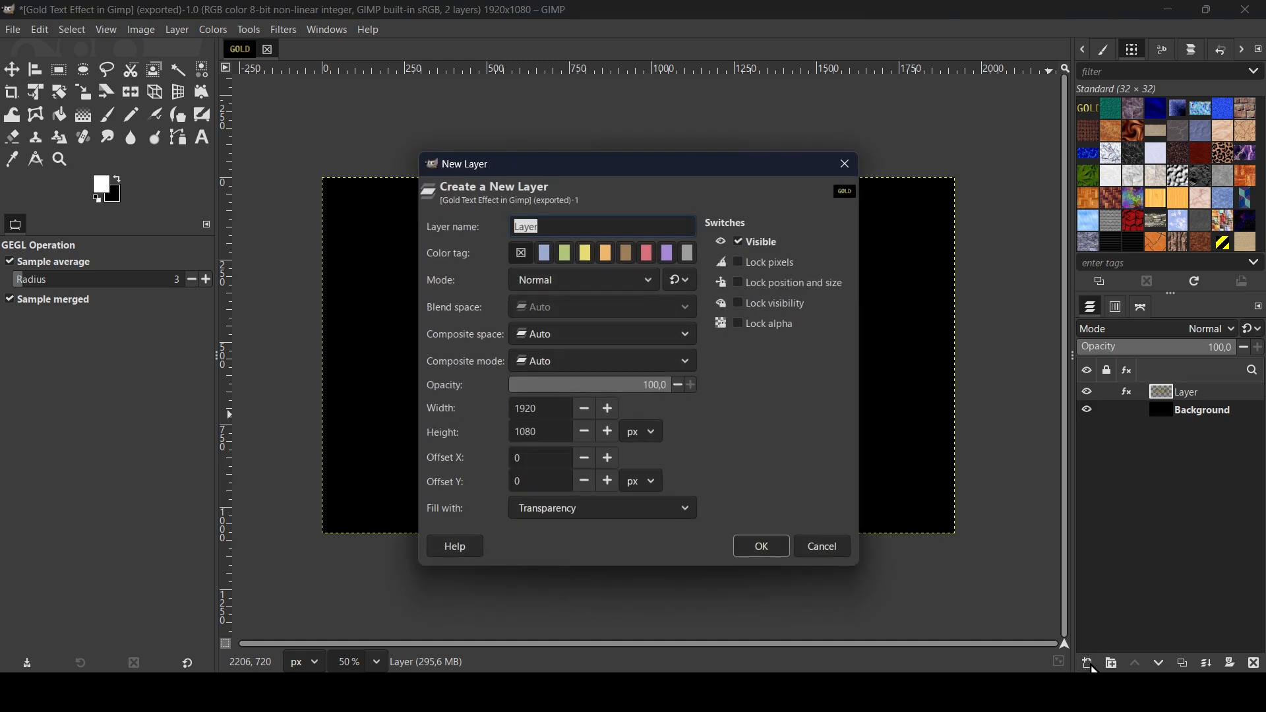
{"action": "left_click", "coordinate": [767, 547]}
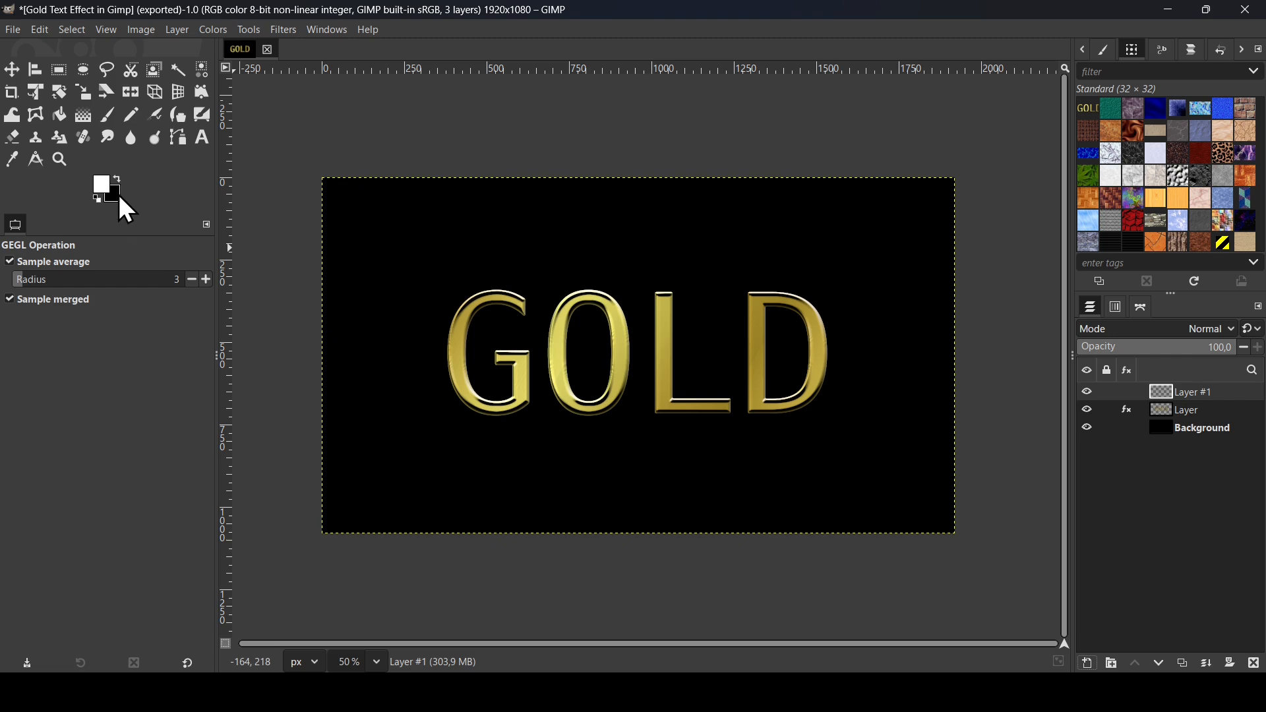
{"action": "left_click_drag", "start_coordinate": [119, 195], "coordinate": [549, 263]}
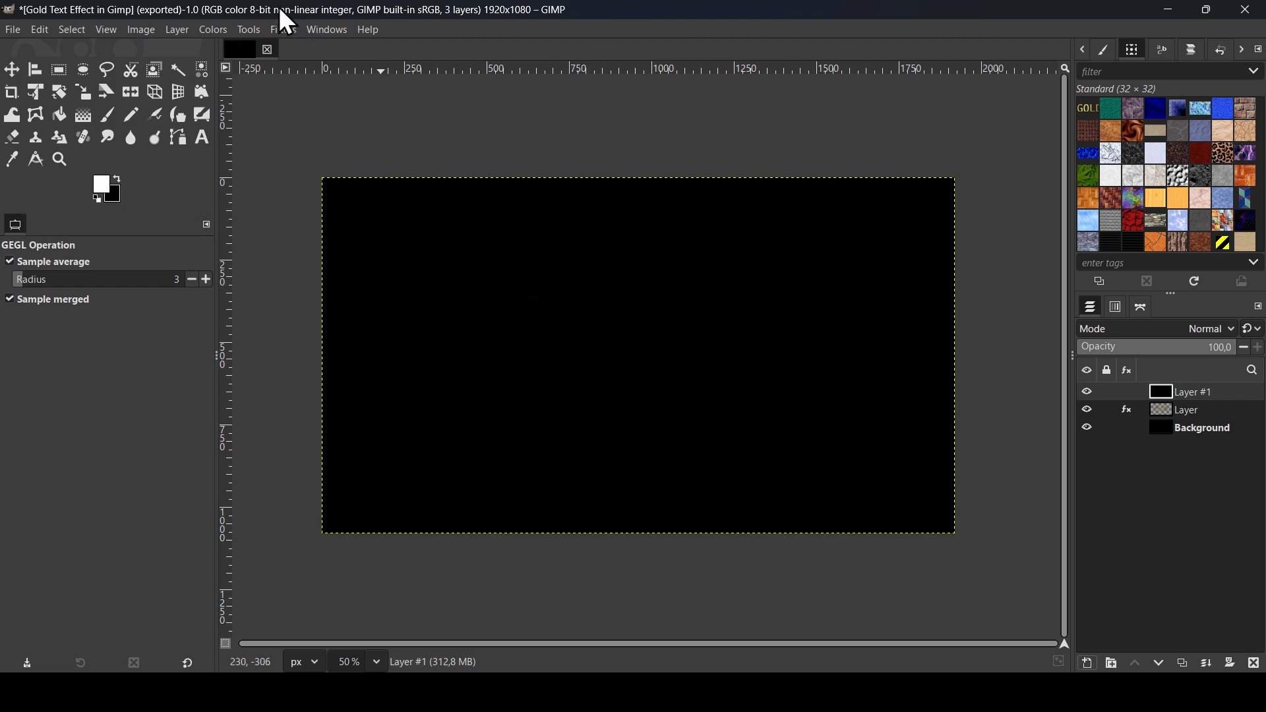
Step: Start the Gradient Flare filter on the black layer, compare the flare presets and choose Distant_Sun
{"action": "left_click", "coordinate": [292, 32]}
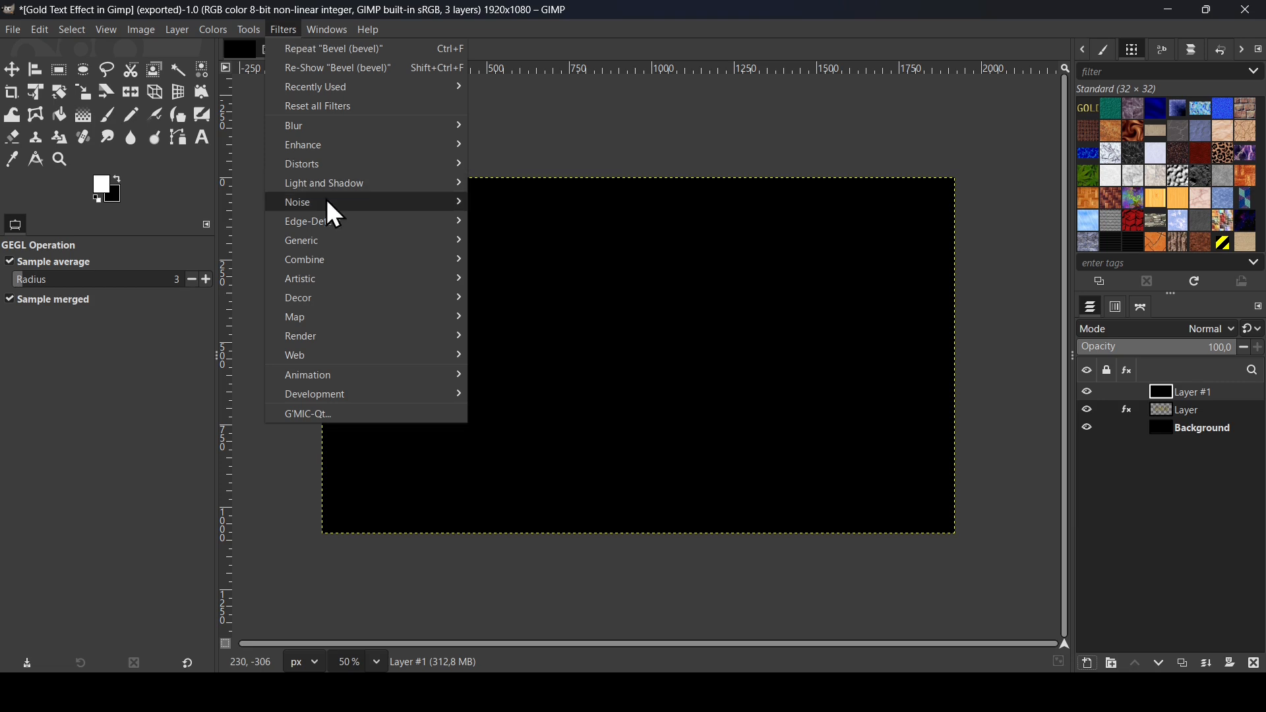
{"action": "mouse_move", "coordinate": [336, 186]}
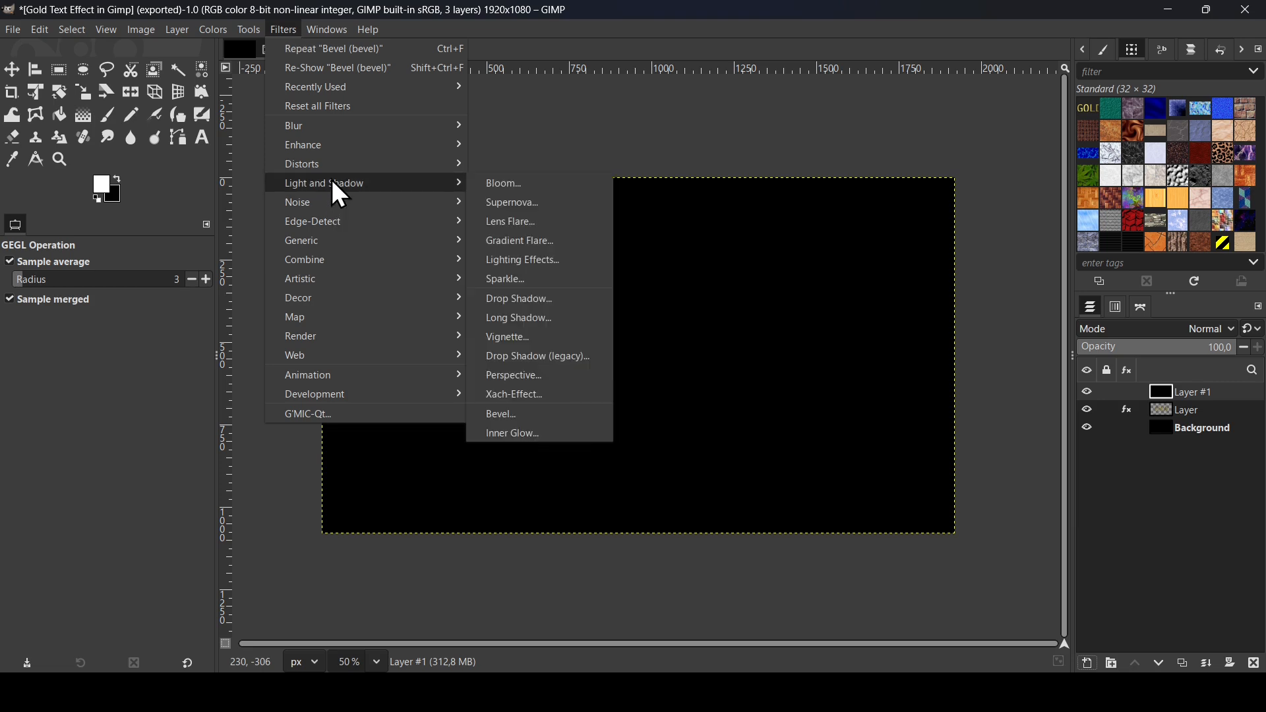
{"action": "left_click", "coordinate": [551, 249]}
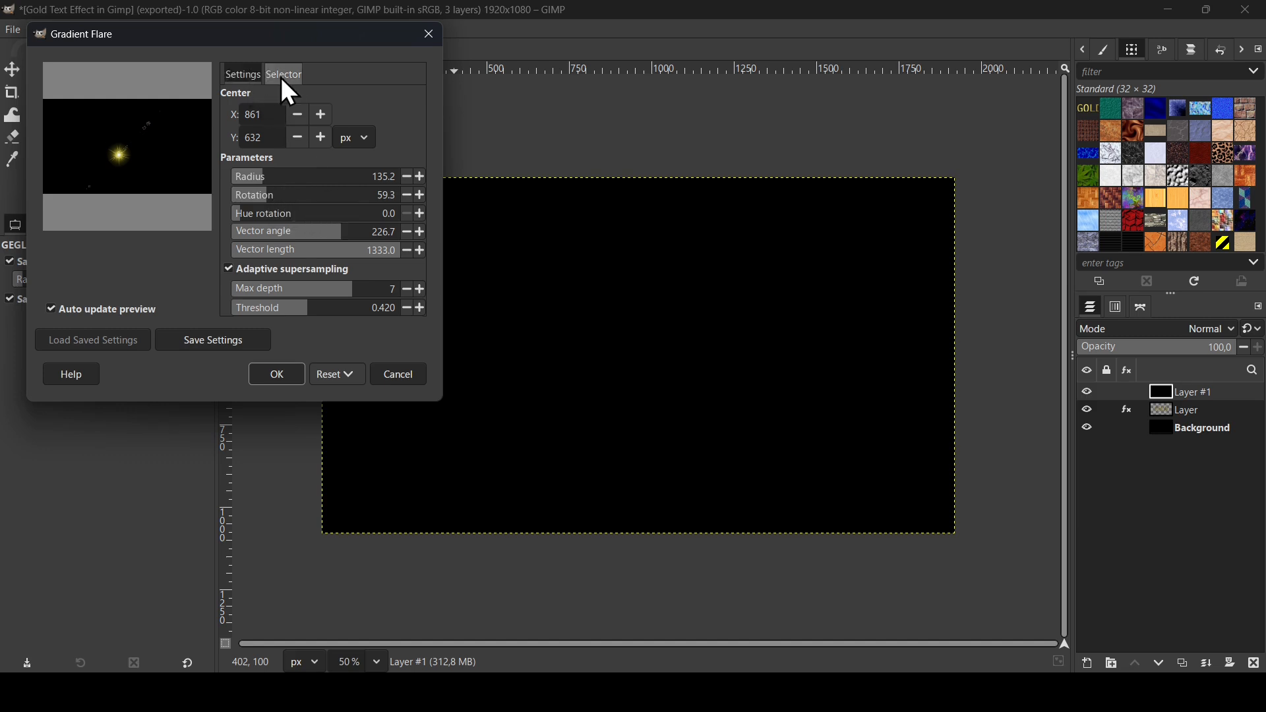
{"action": "left_click", "coordinate": [291, 77]}
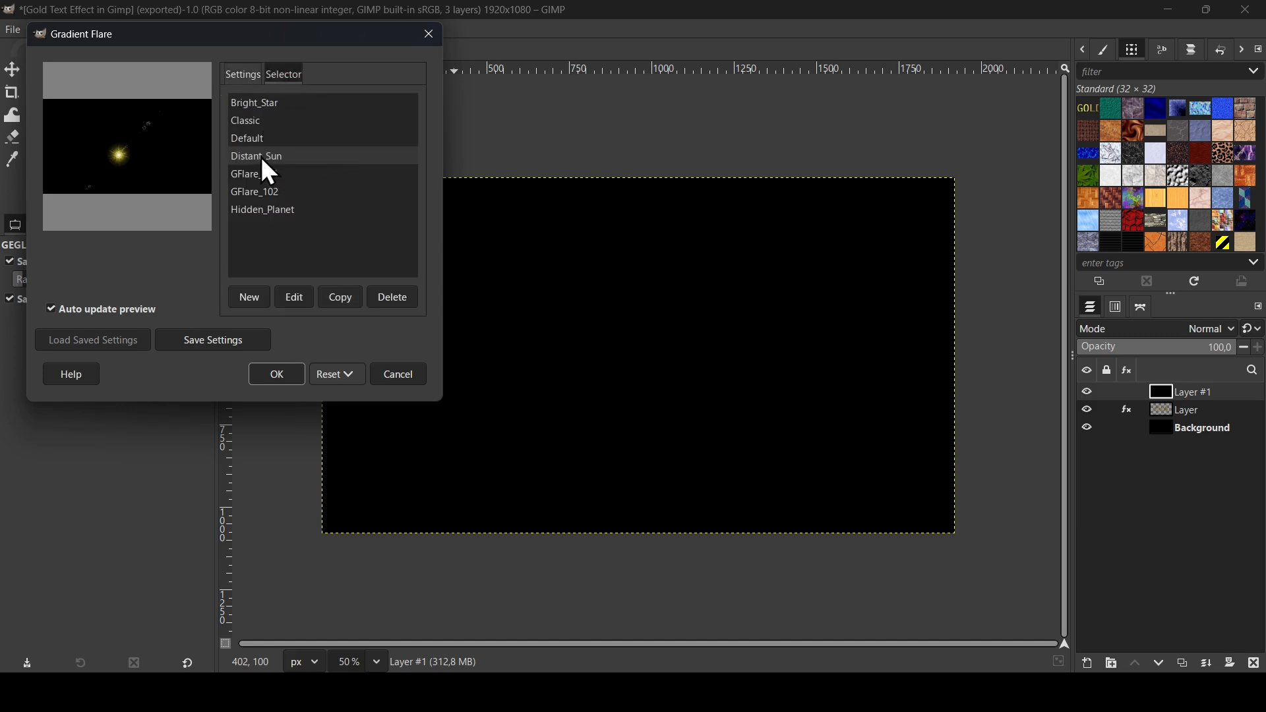
{"action": "left_click", "coordinate": [244, 140]}
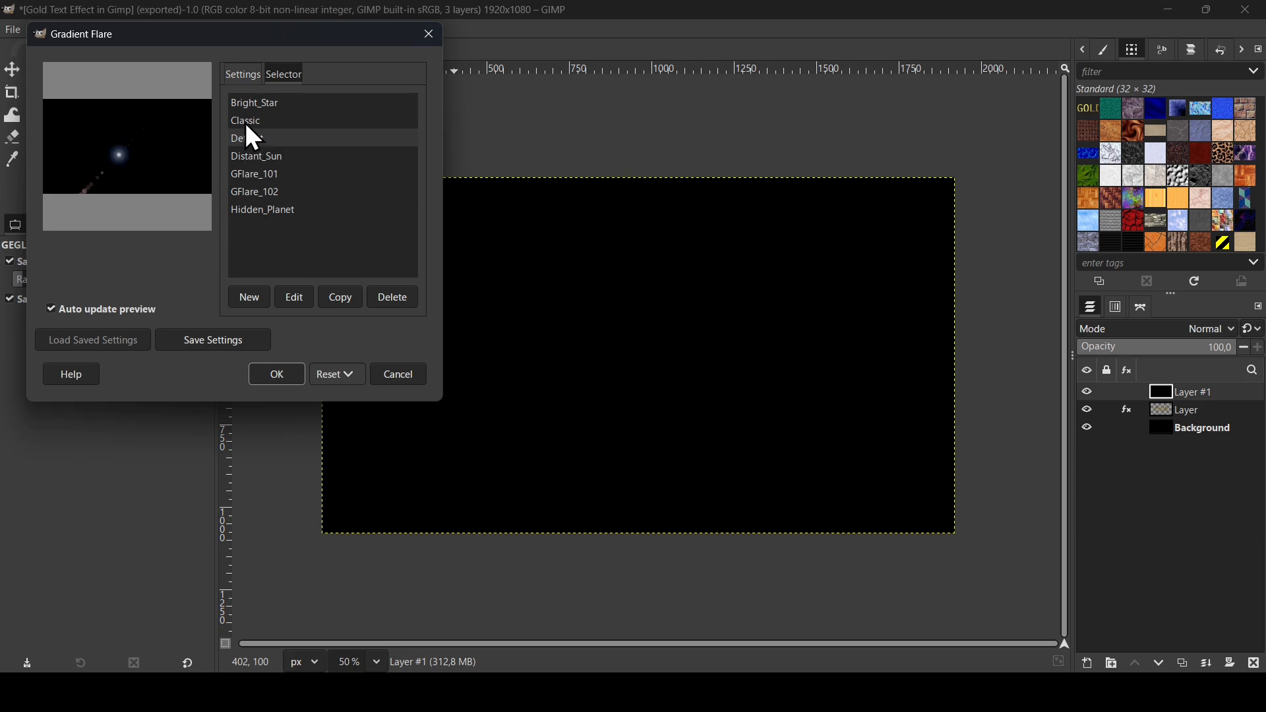
{"action": "left_click", "coordinate": [246, 122]}
{"action": "left_click", "coordinate": [261, 206]}
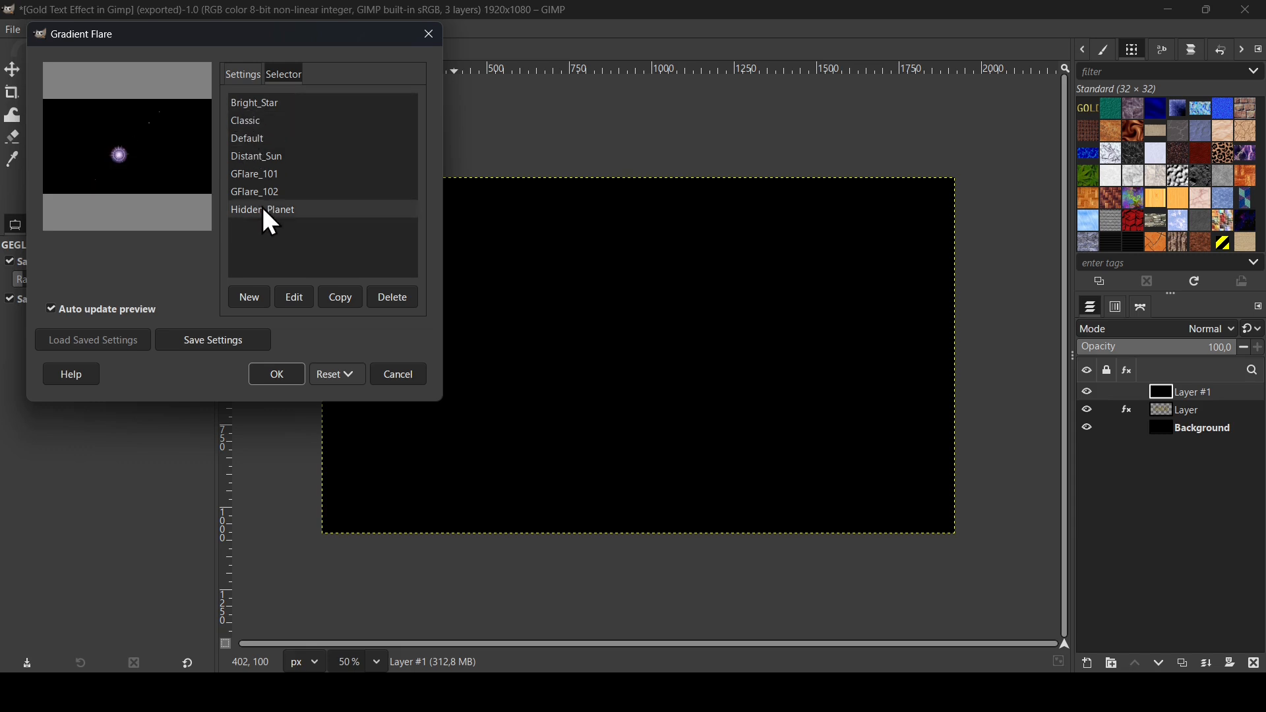
{"action": "left_click", "coordinate": [261, 195]}
{"action": "left_click", "coordinate": [258, 177]}
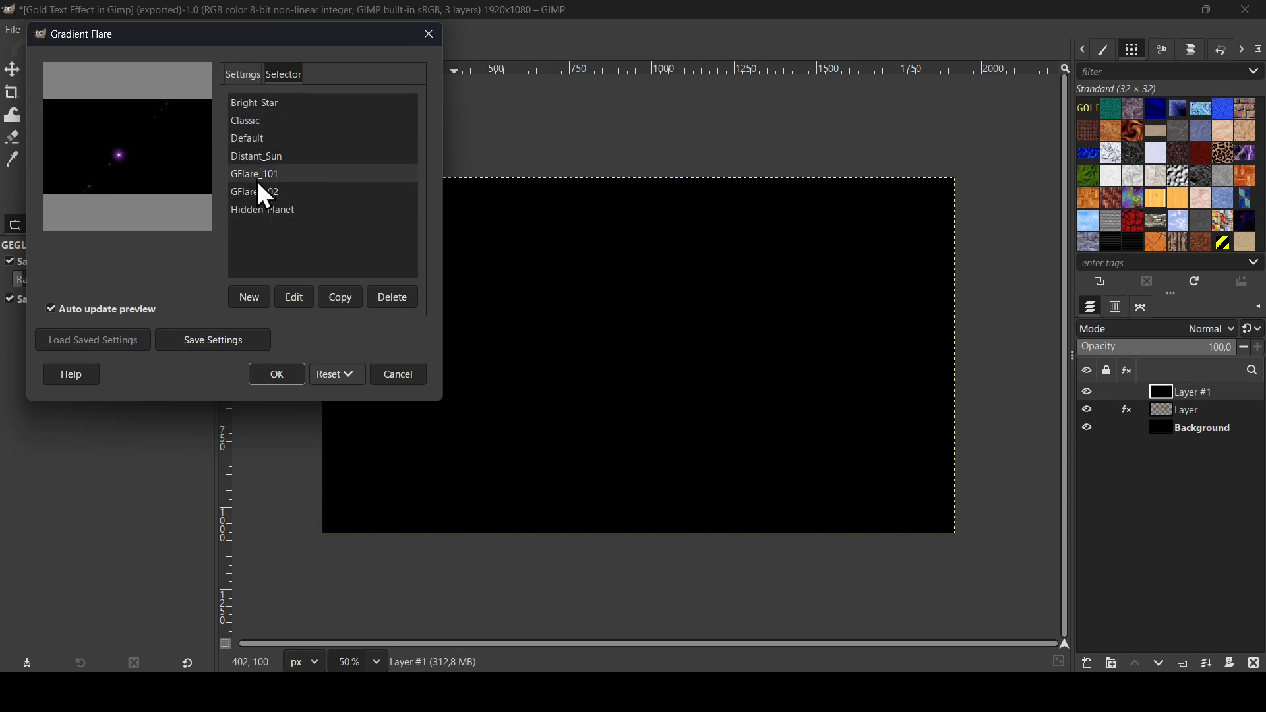
{"action": "left_click", "coordinate": [259, 159]}
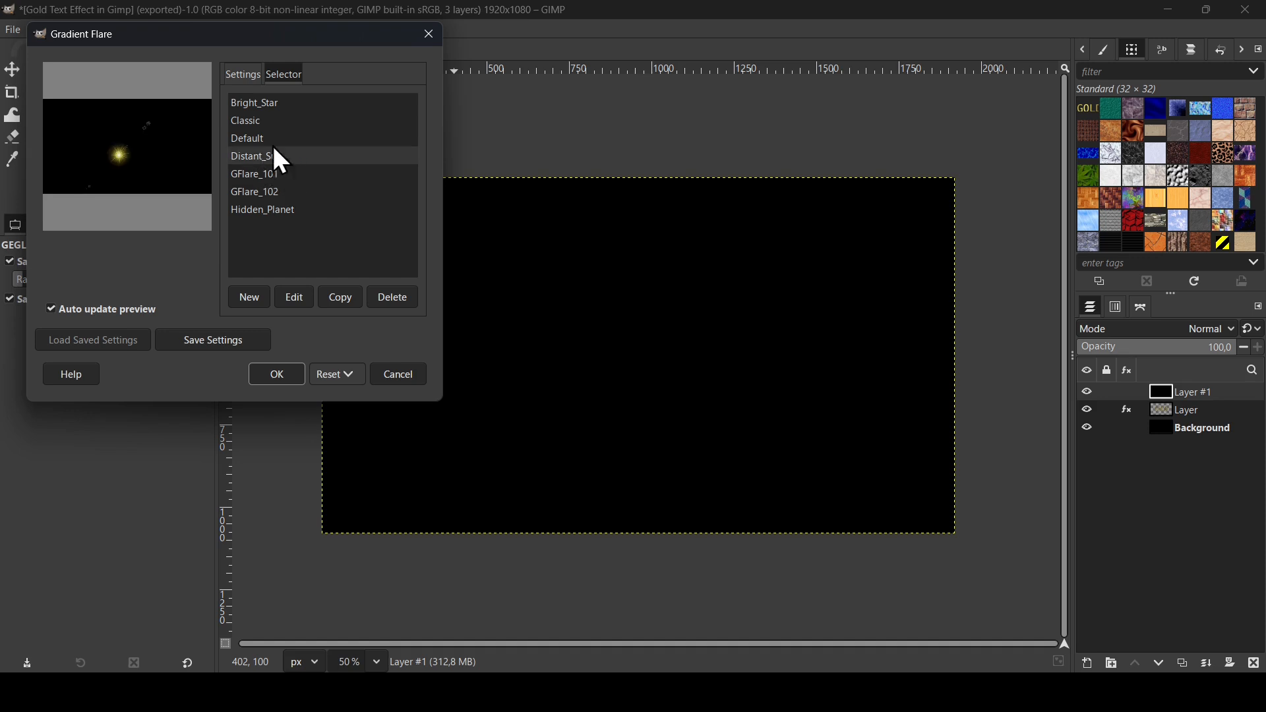
Step: Set the Distant_Sun flare's radius to about 147 and its rotation to about 50.4, and apply the filter
{"action": "left_click", "coordinate": [250, 77]}
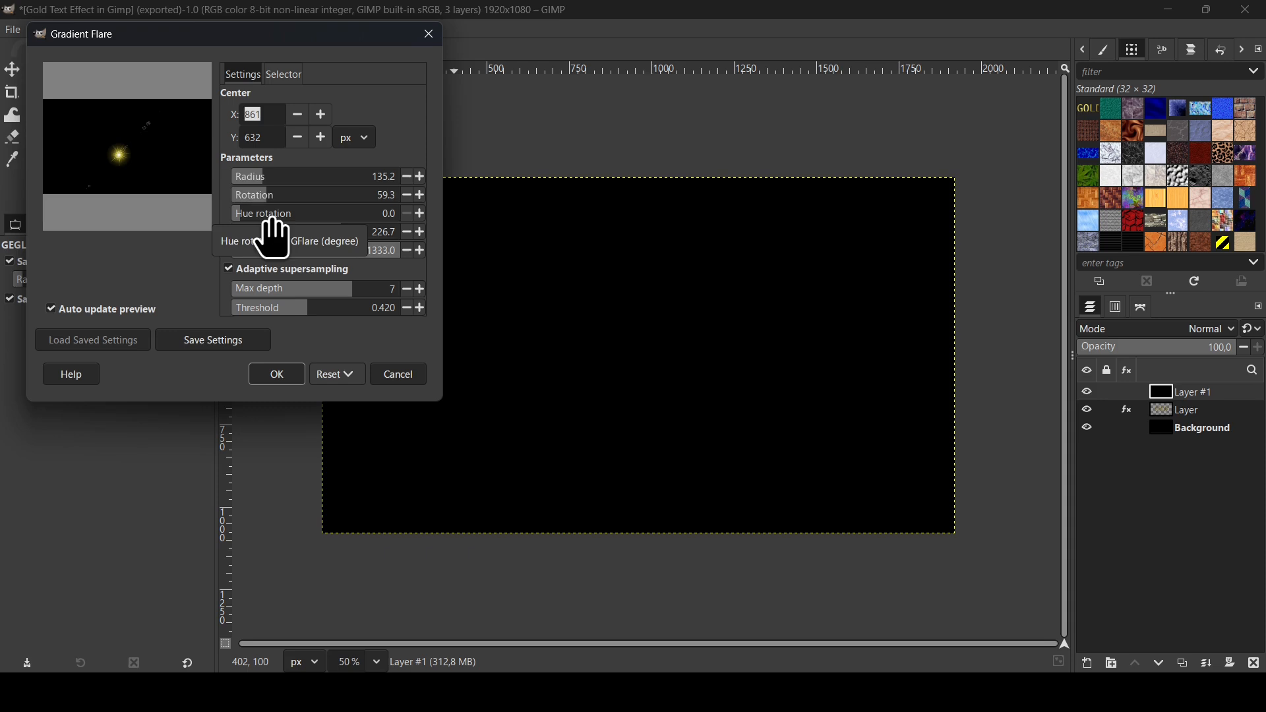
{"action": "left_click_drag", "start_coordinate": [272, 221], "coordinate": [240, 226]}
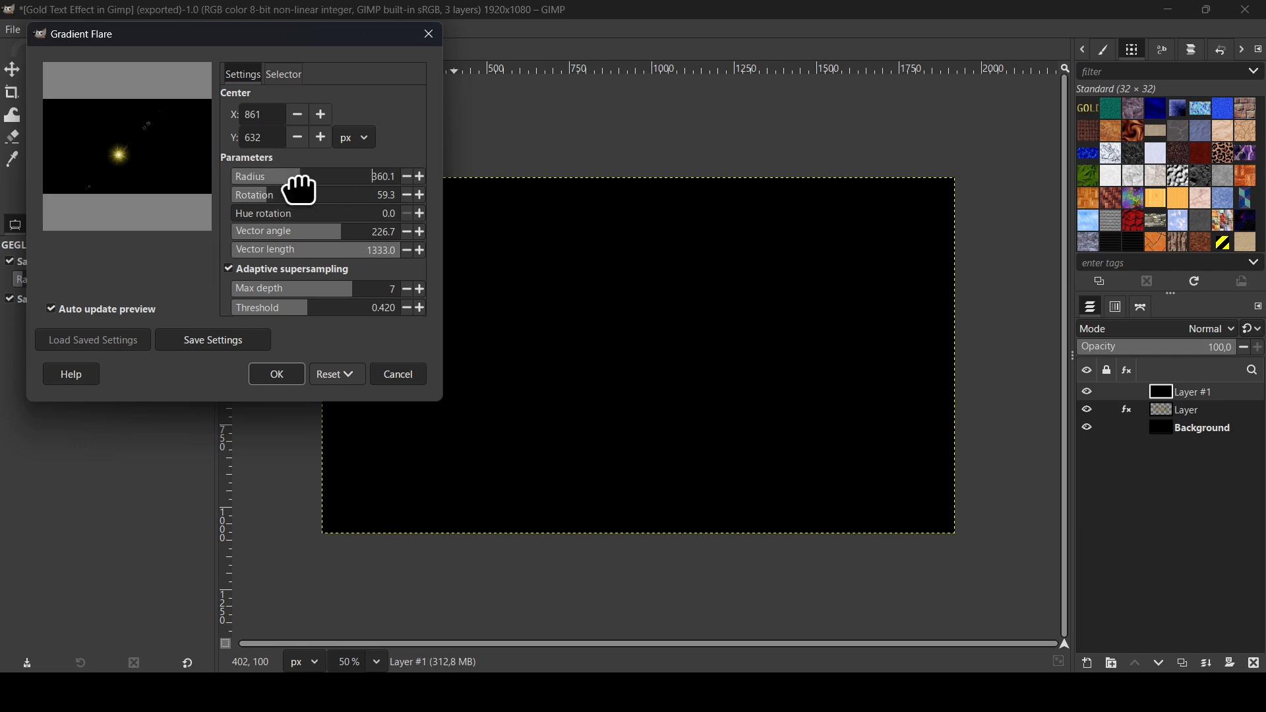
{"action": "left_click_drag", "start_coordinate": [298, 189], "coordinate": [264, 208]}
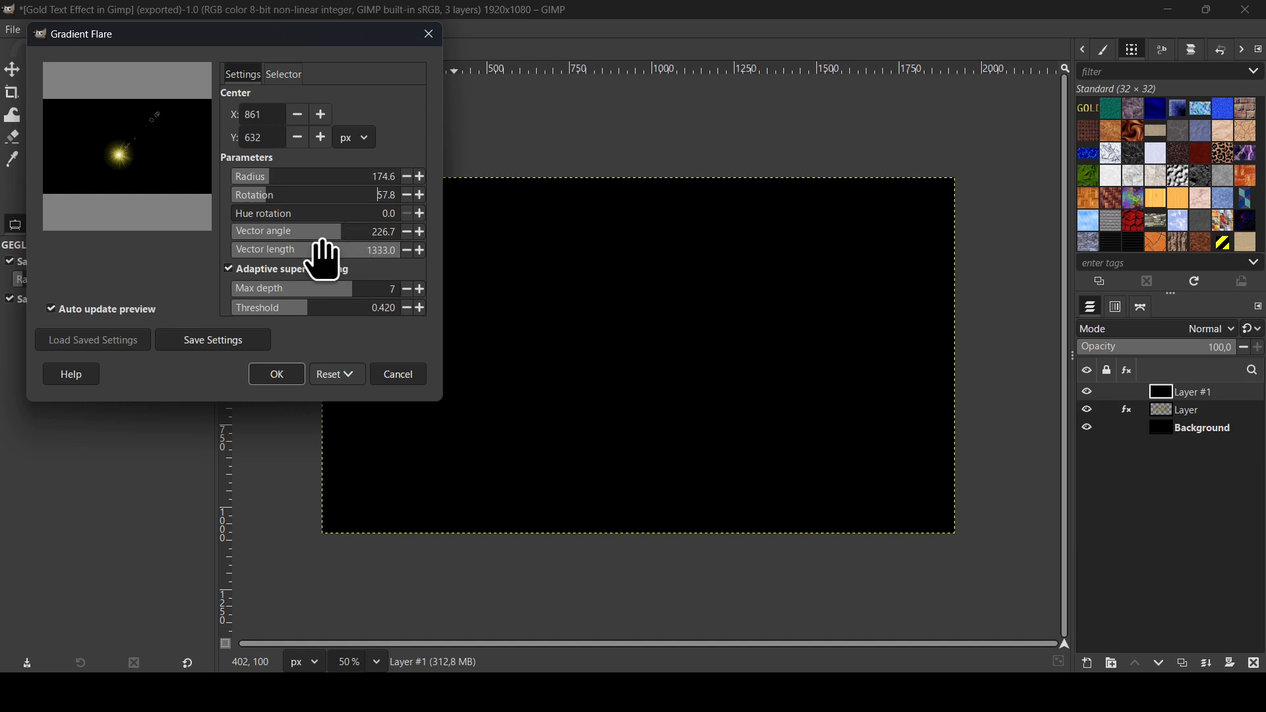
{"action": "left_click_drag", "start_coordinate": [263, 201], "coordinate": [261, 189]}
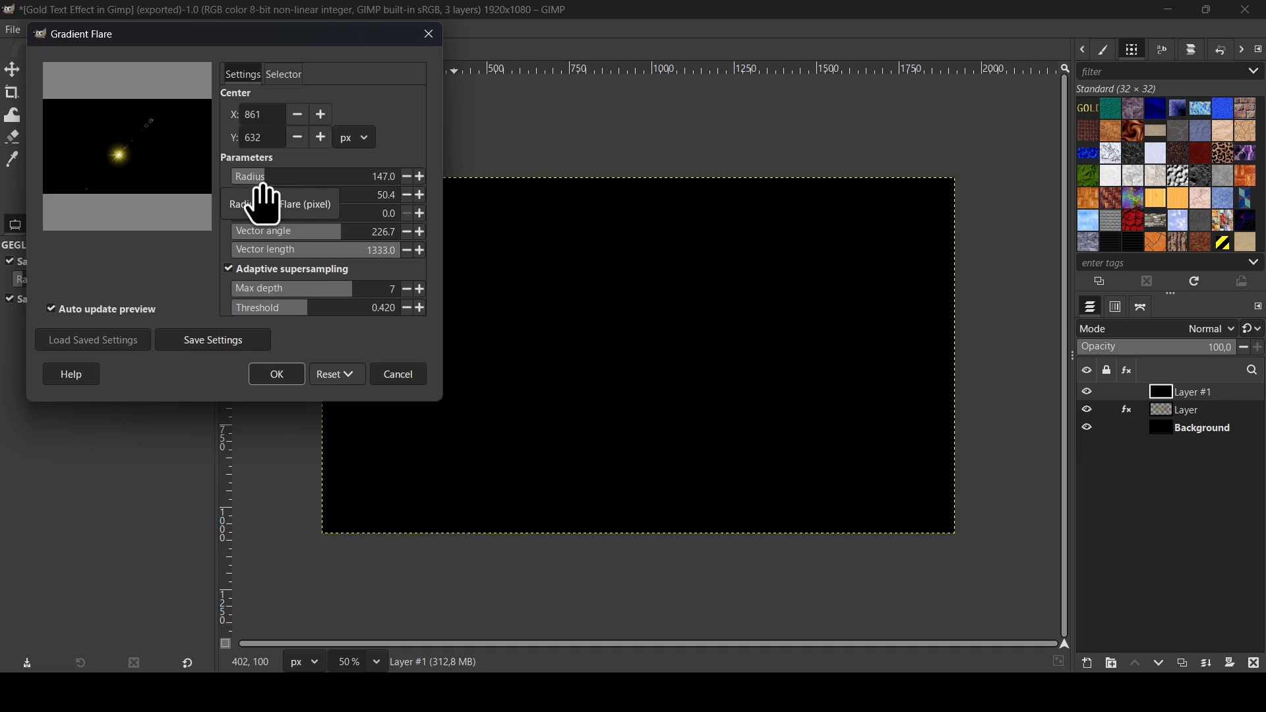
{"action": "left_click", "coordinate": [278, 374]}
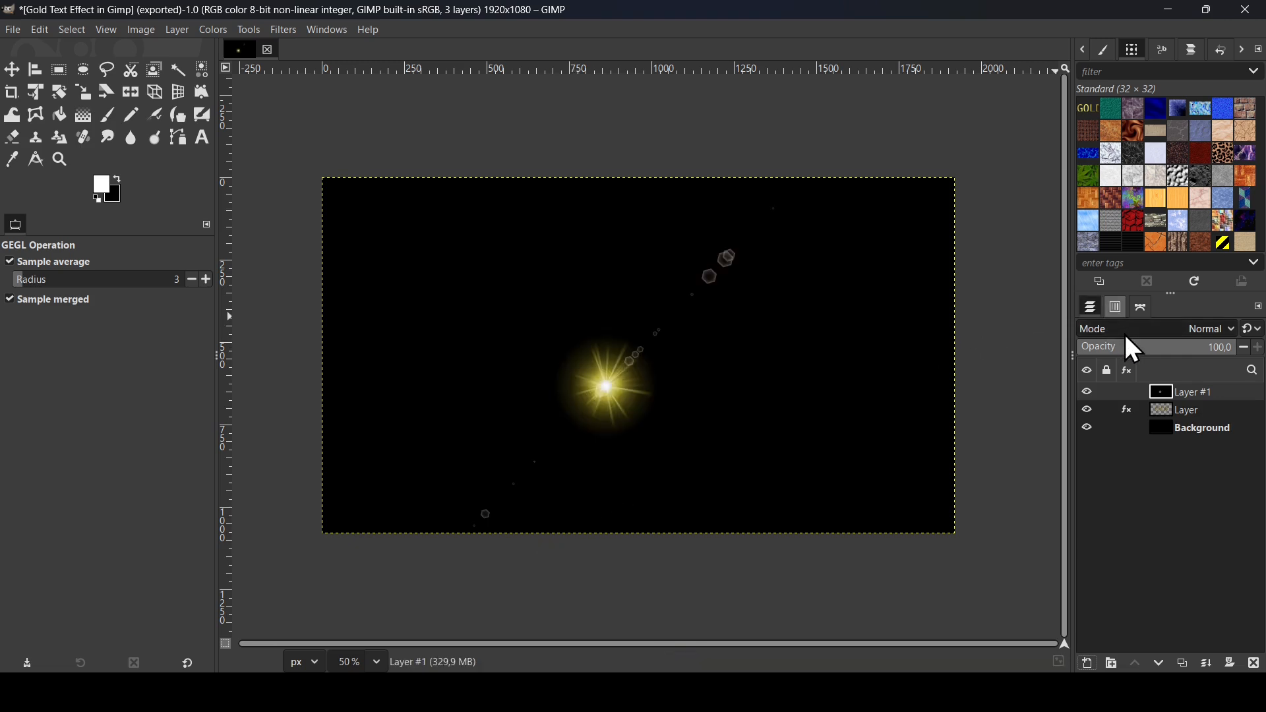
Step: Set the flare layer's blend mode to Screen
{"action": "left_click", "coordinate": [1087, 399]}
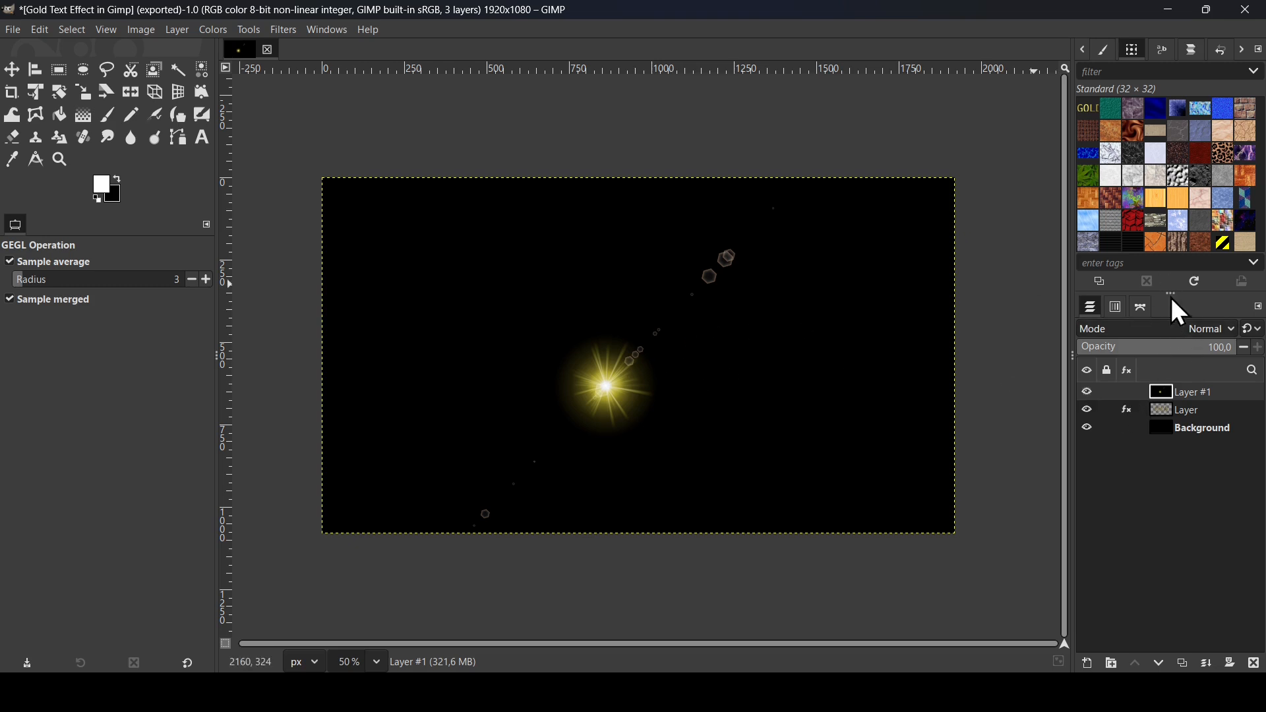
{"action": "left_click", "coordinate": [1187, 326]}
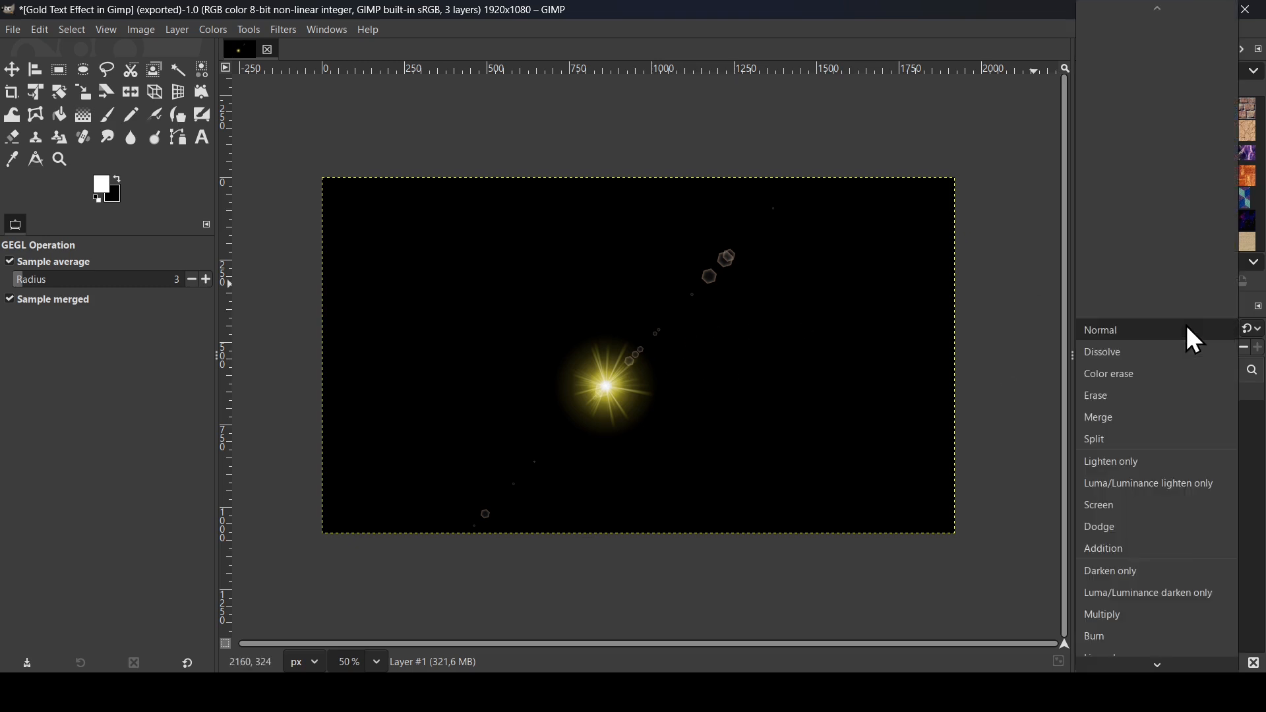
{"action": "left_click", "coordinate": [1136, 503]}
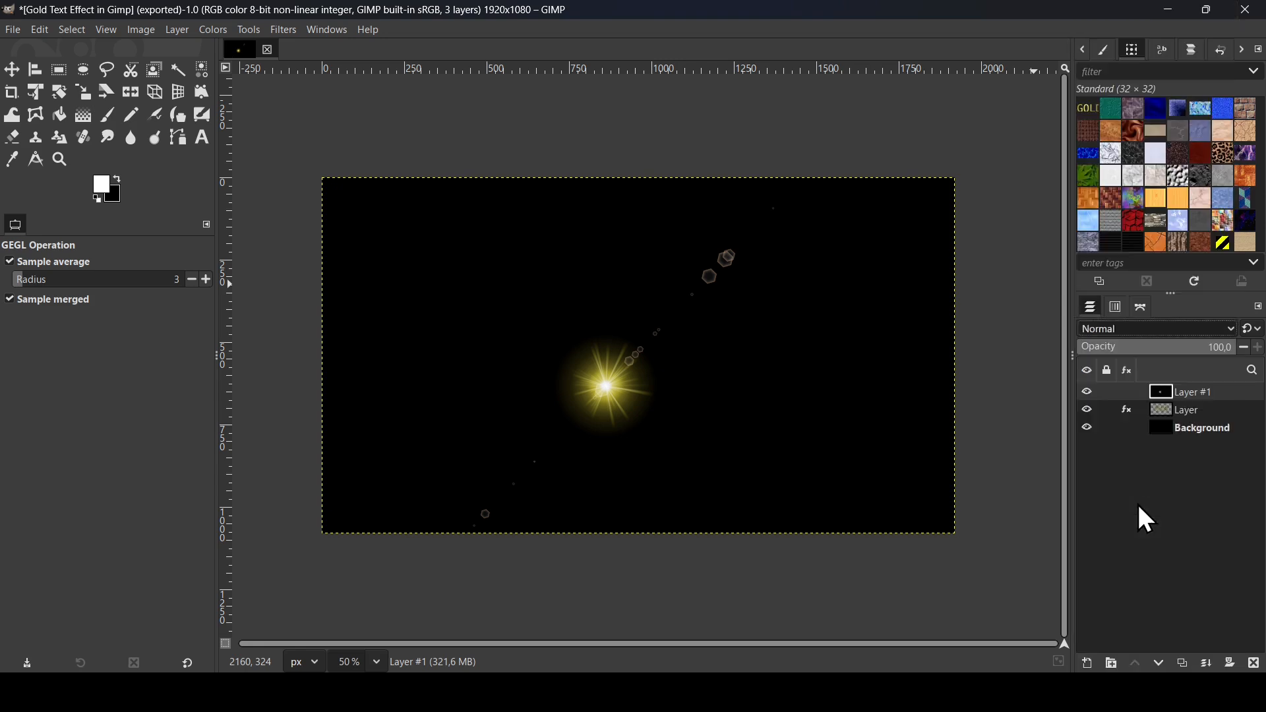
Step: Scale the flare layer down proportionally to about half its size and place the flare on the upper right edge of the O
{"action": "left_click", "coordinate": [12, 69]}
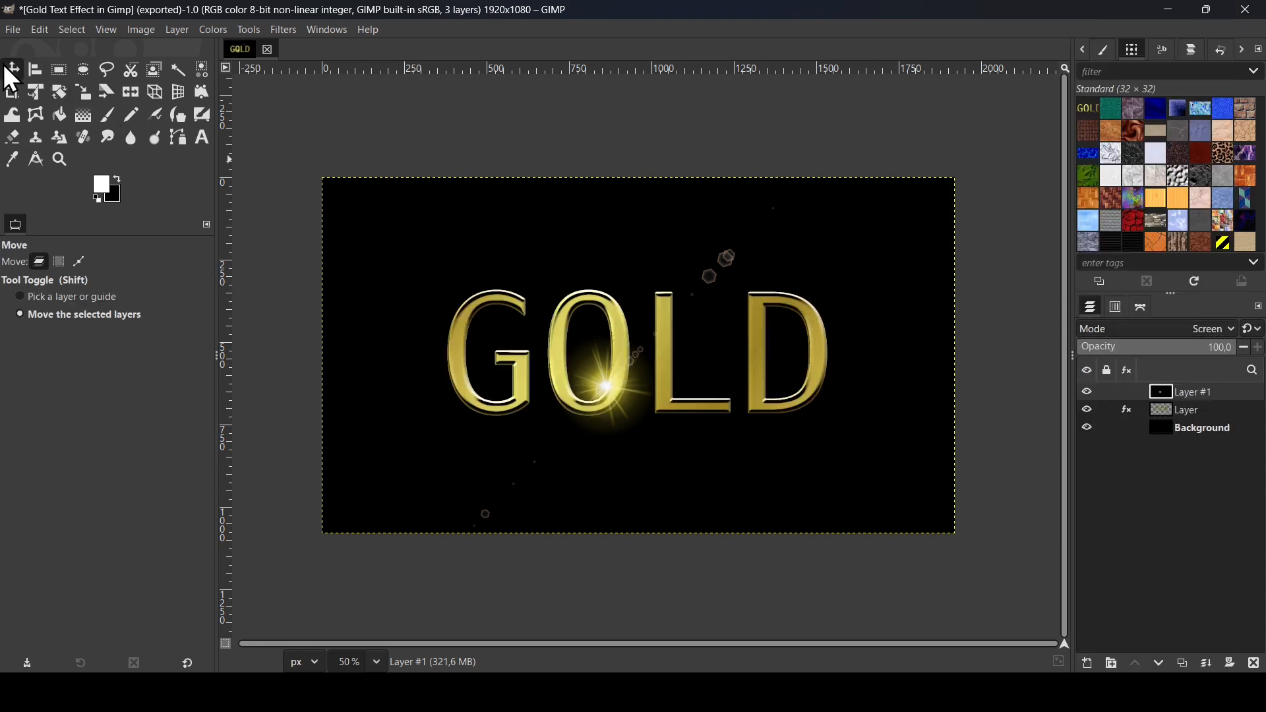
{"action": "left_click_drag", "start_coordinate": [721, 388], "coordinate": [738, 319]}
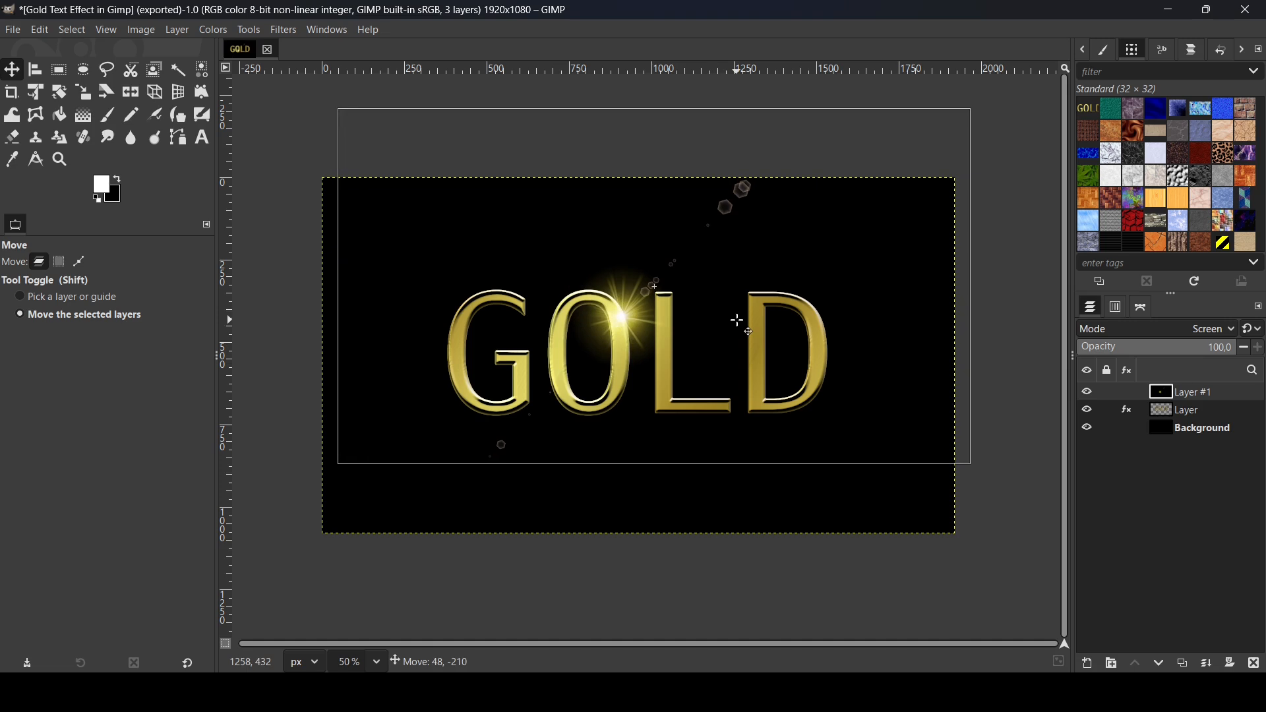
{"action": "left_click", "coordinate": [83, 92]}
{"action": "left_click", "coordinate": [913, 260]}
{"action": "left_click_drag", "start_coordinate": [972, 285], "coordinate": [674, 290]}
{"action": "key", "text": "Return"}
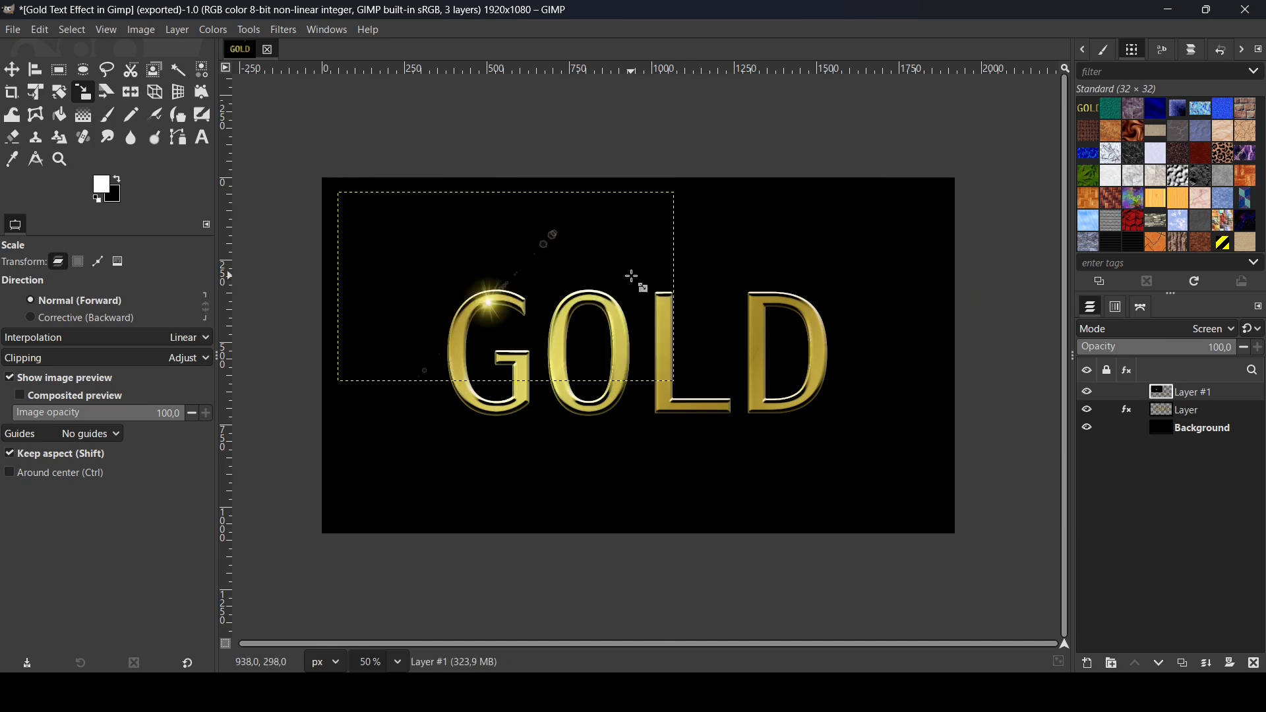
{"action": "left_click", "coordinate": [12, 69]}
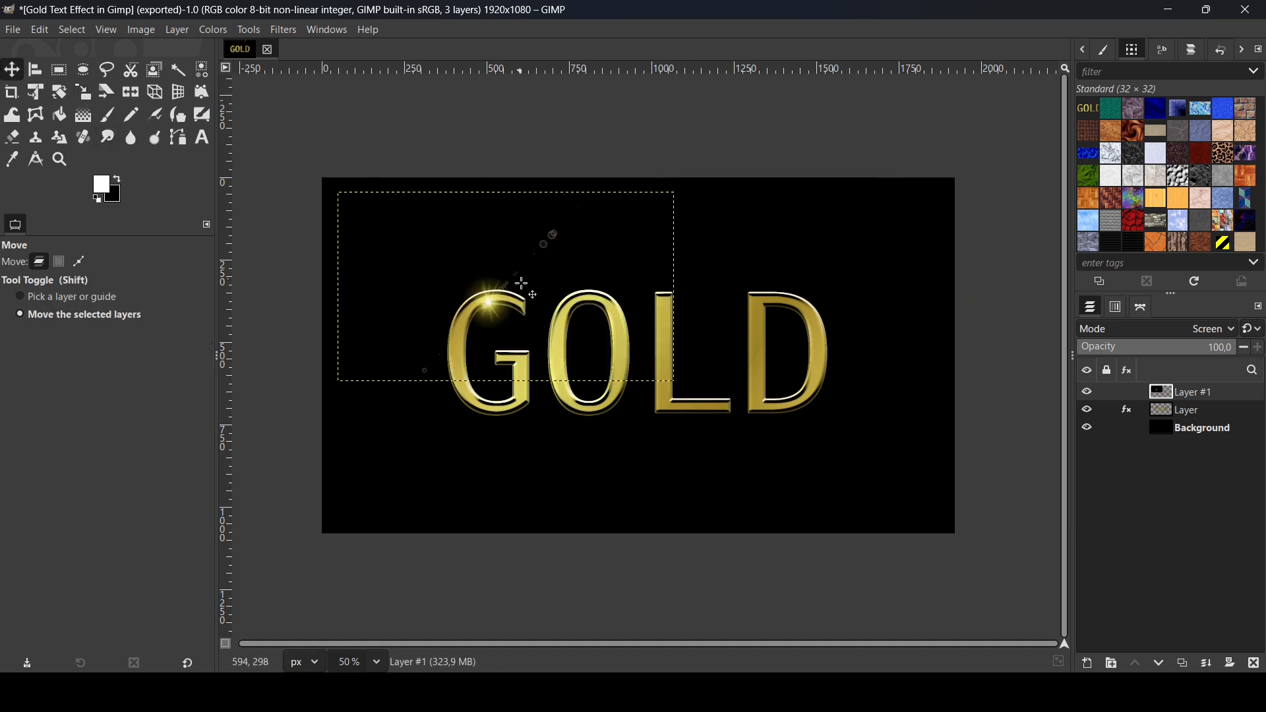
{"action": "left_click_drag", "start_coordinate": [531, 302], "coordinate": [660, 309]}
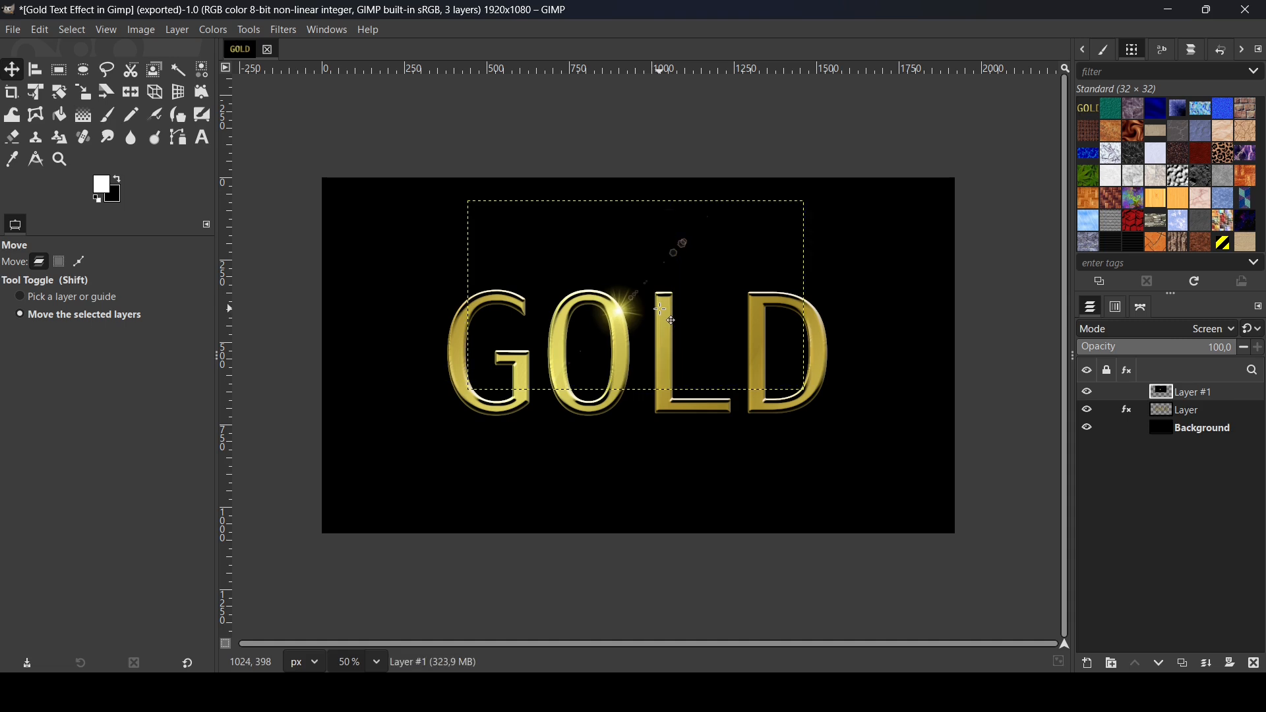
Step: Duplicate the flare layer twice, placing one copy on the lower left of the G and the other on the upper right of the D
{"action": "left_click", "coordinate": [1184, 663]}
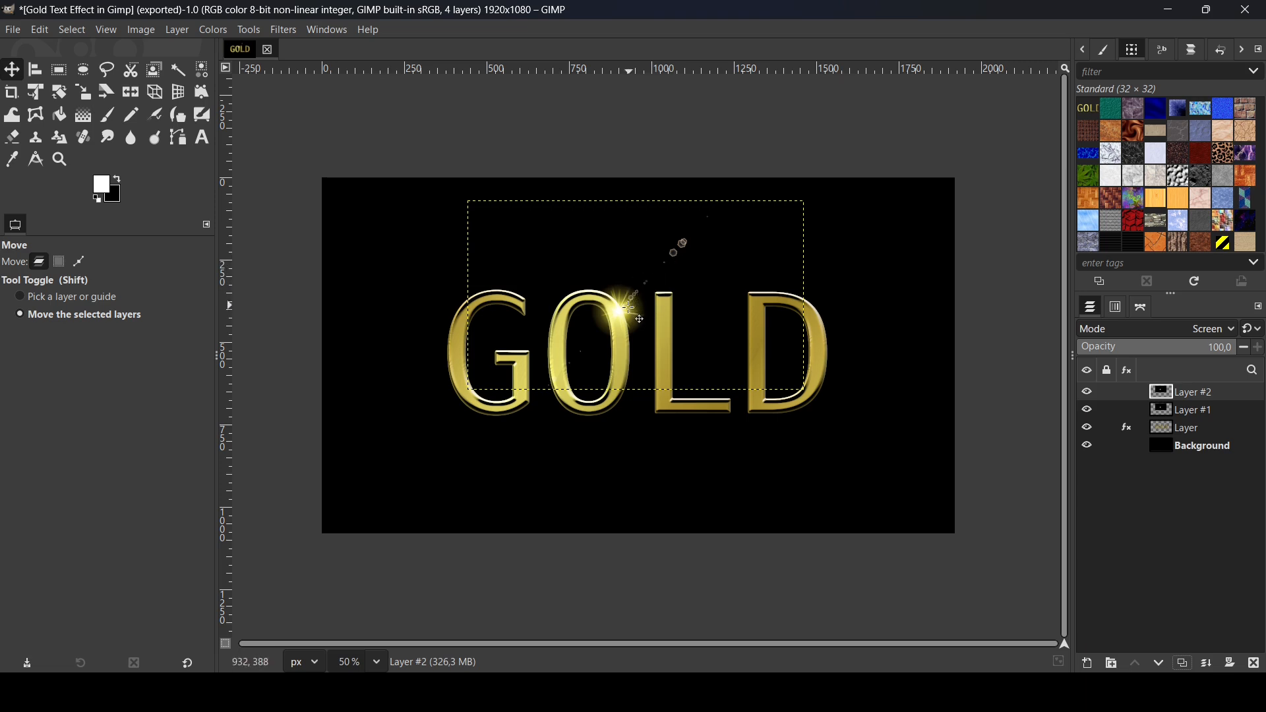
{"action": "left_click_drag", "start_coordinate": [627, 307], "coordinate": [472, 393]}
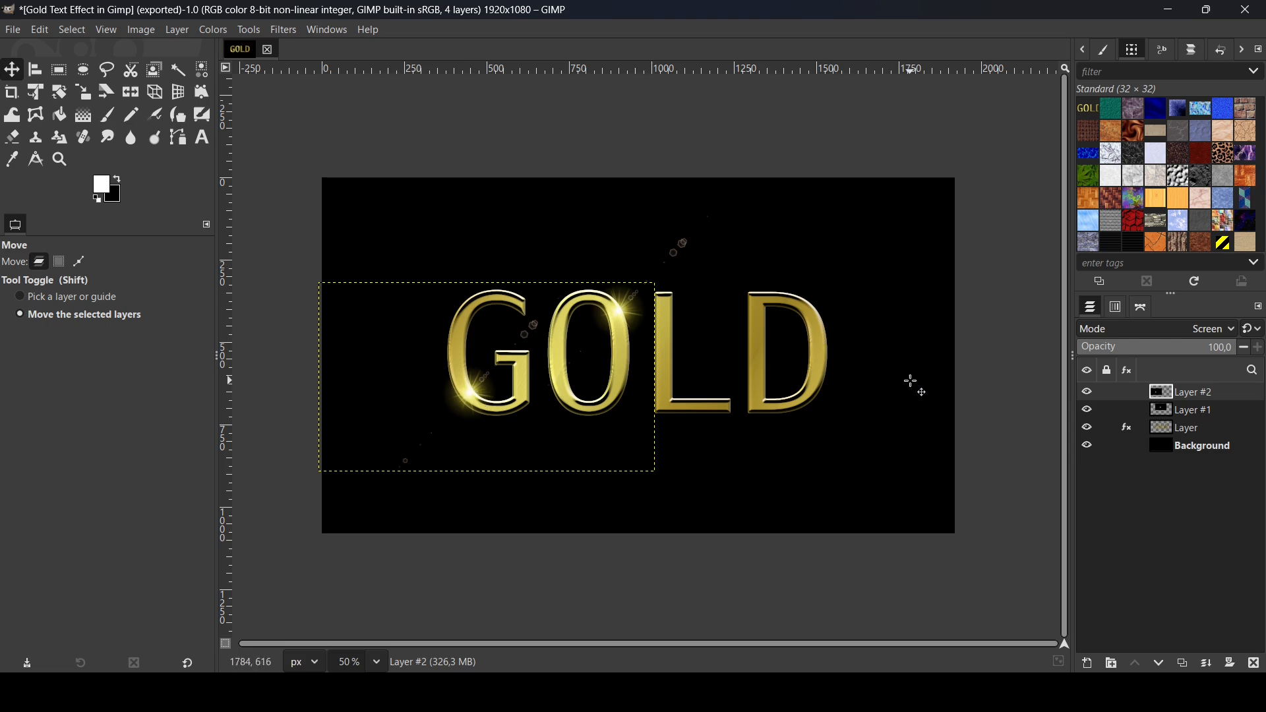
{"action": "left_click", "coordinate": [1183, 663]}
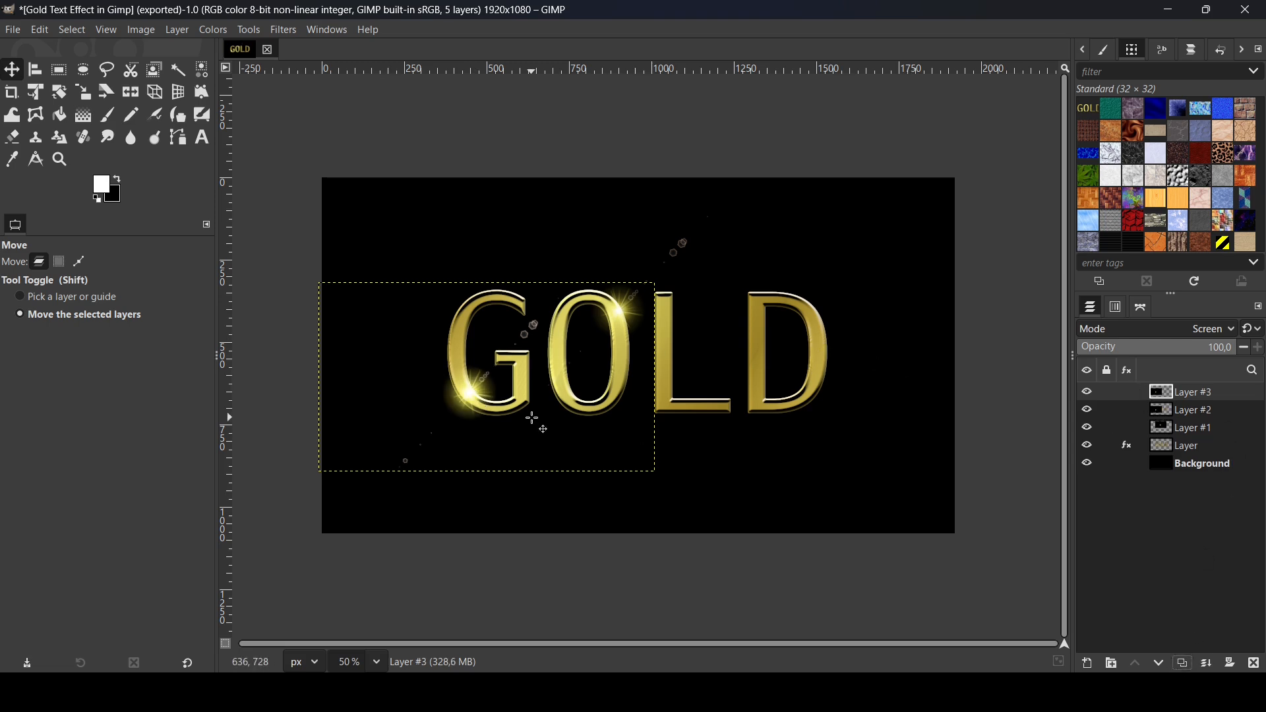
{"action": "left_click_drag", "start_coordinate": [533, 418], "coordinate": [880, 342]}
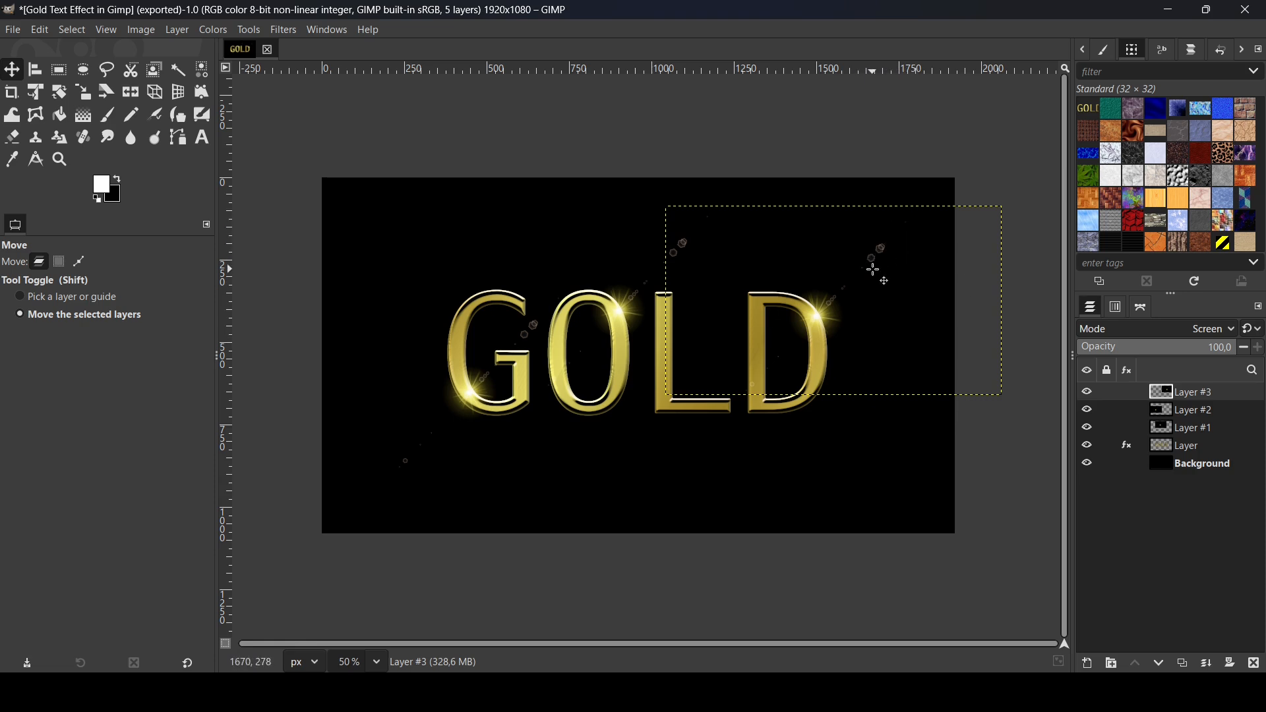
Step: Erase the stray lens spots above and to the right of the flares on all three flare layers, finishing with the Background layer selected
{"action": "left_click", "coordinate": [15, 138]}
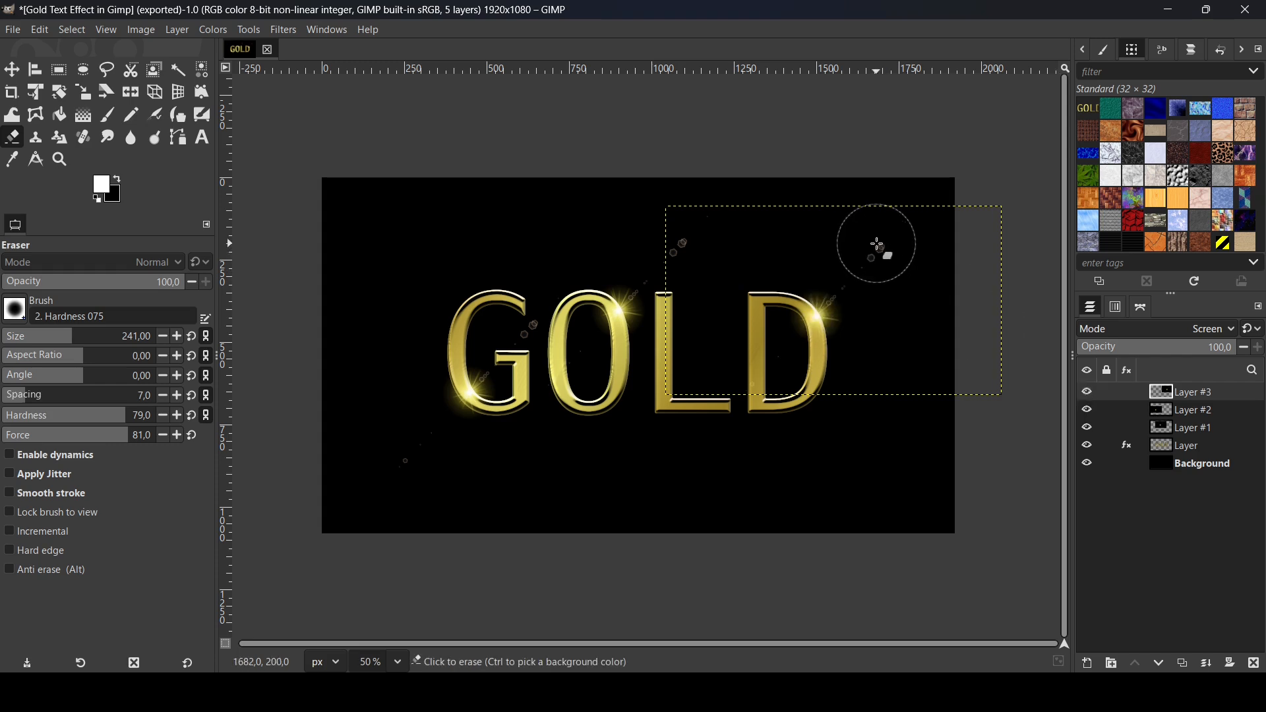
{"action": "left_click", "coordinate": [1186, 410]}
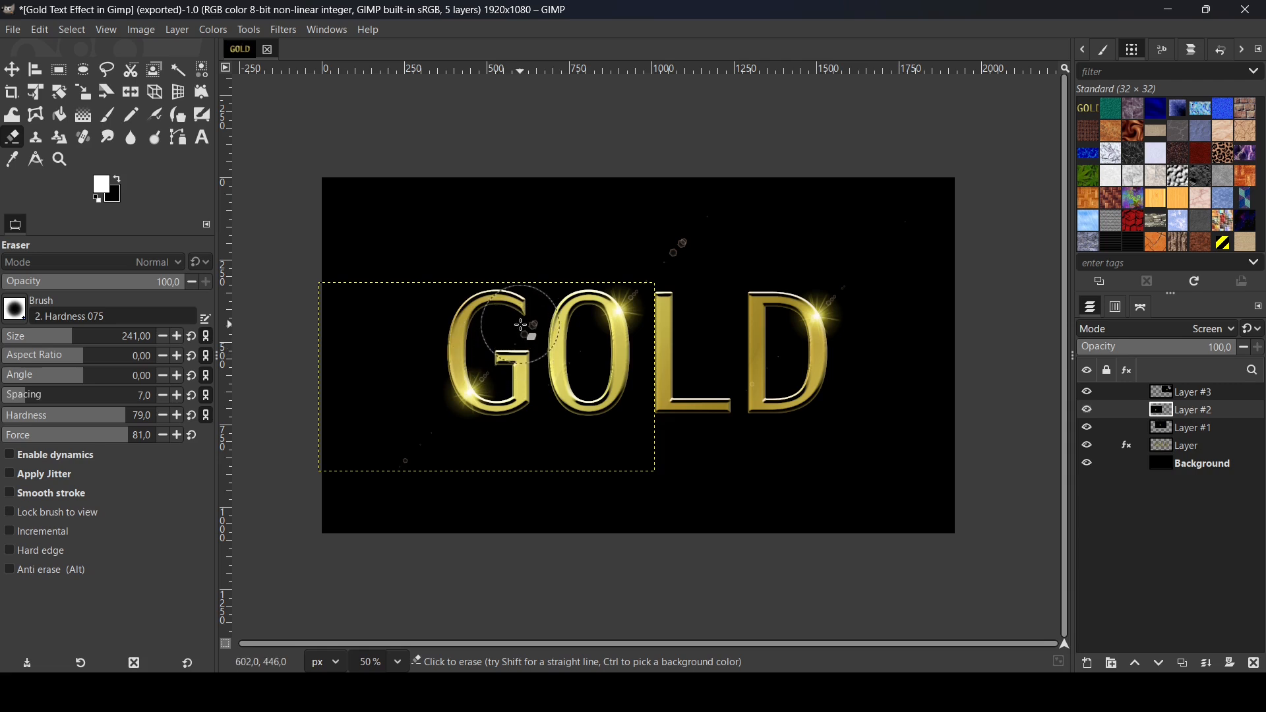
{"action": "left_click", "coordinate": [1180, 428]}
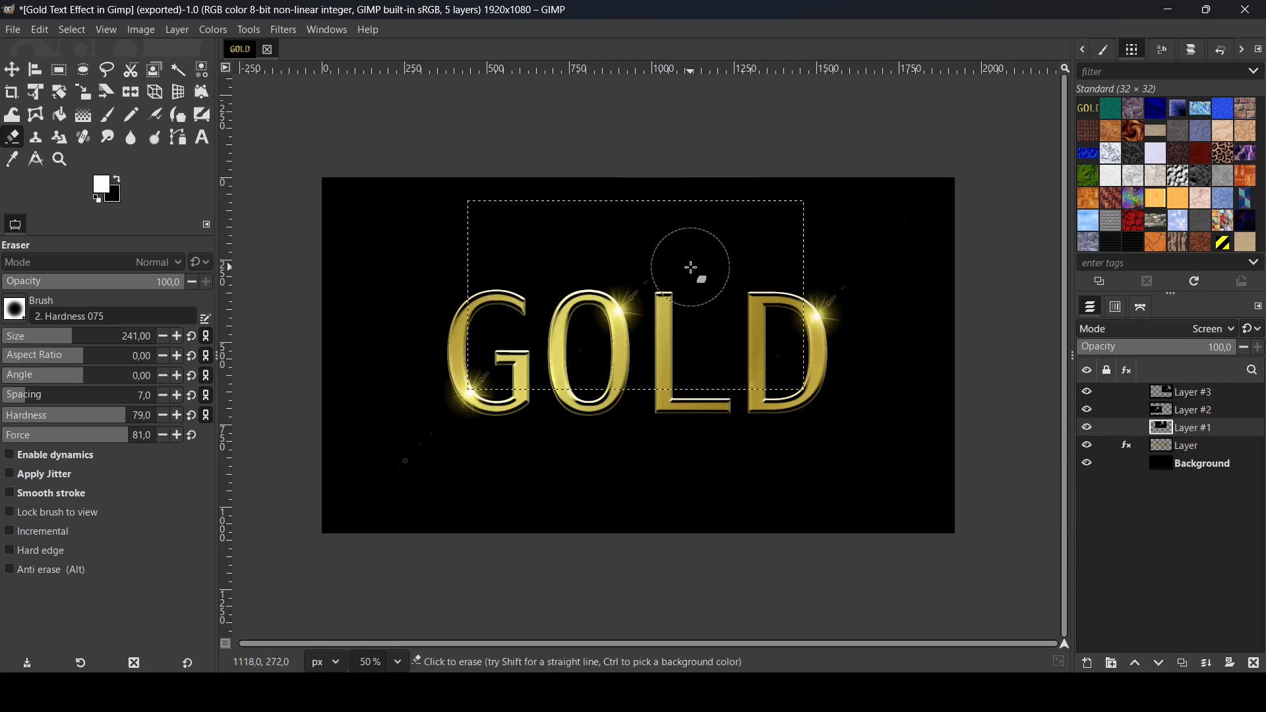
{"action": "left_click", "coordinate": [1178, 470]}
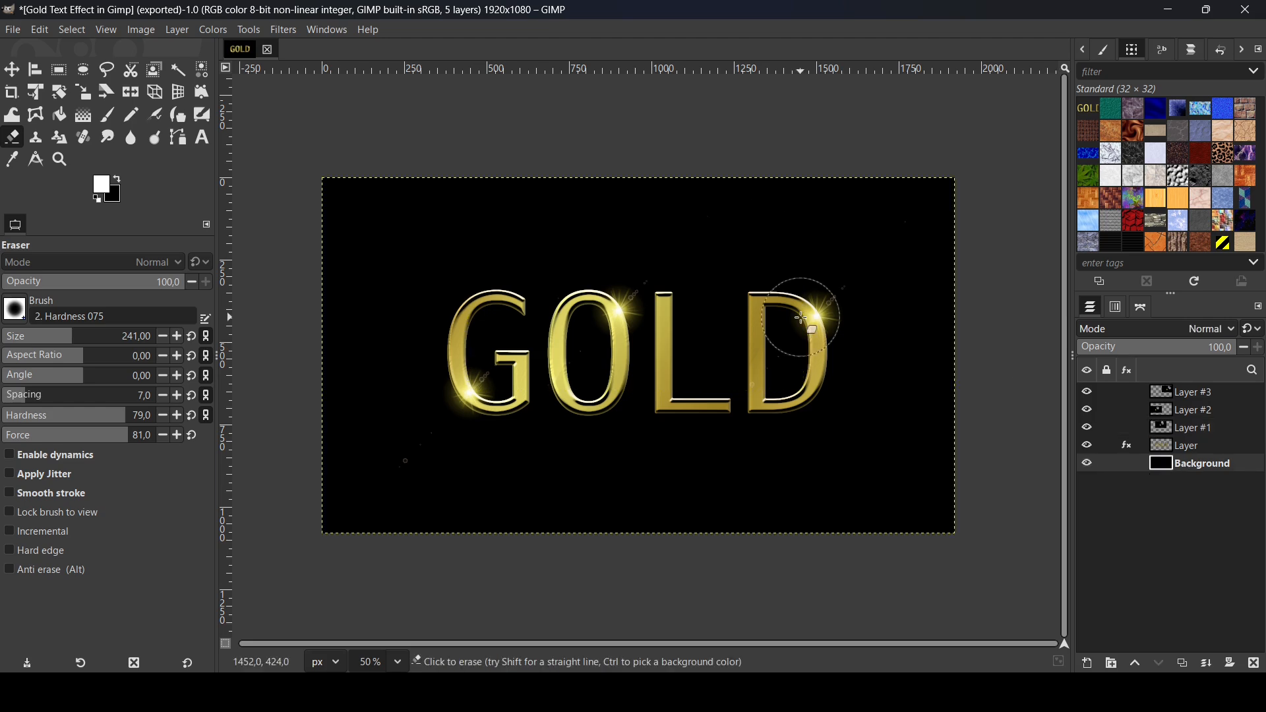